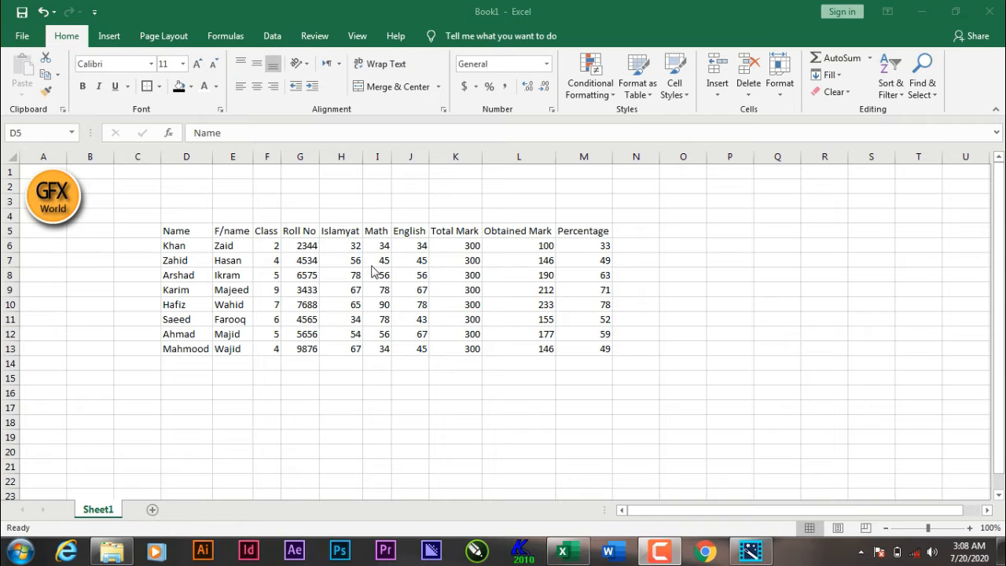
Step: Apply all borders to the Name header cell D5
left_click(184, 230)
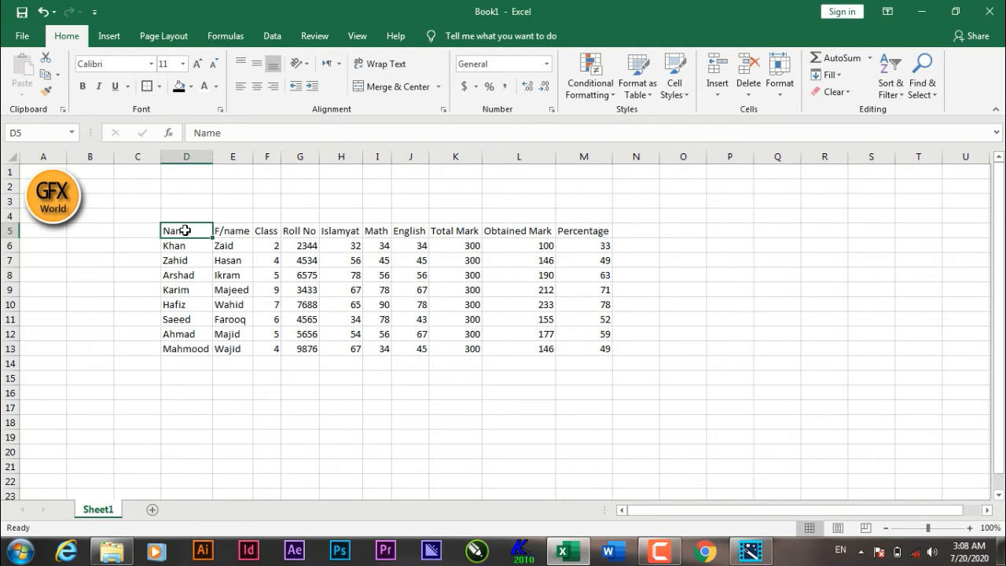
left_click(159, 86)
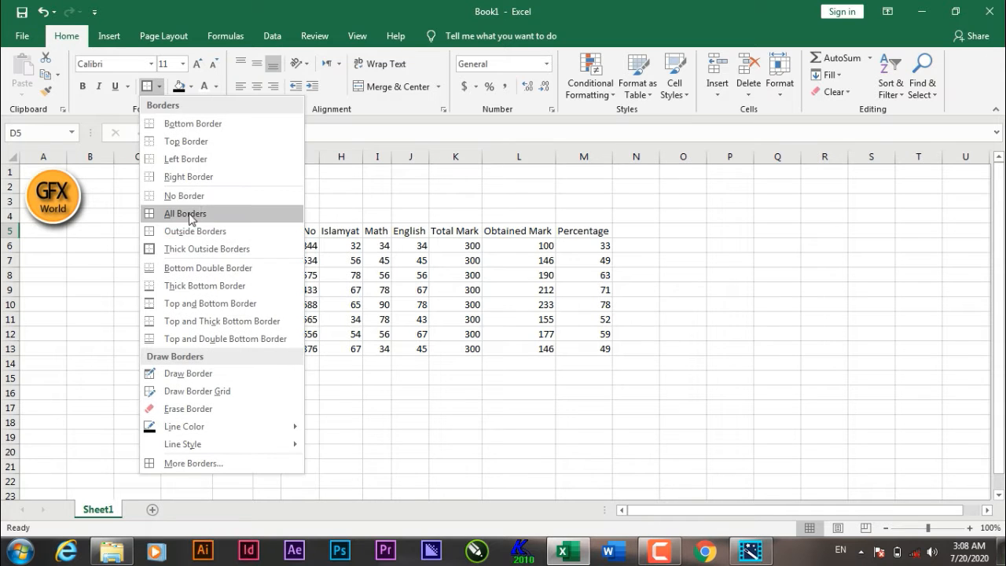
left_click(196, 223)
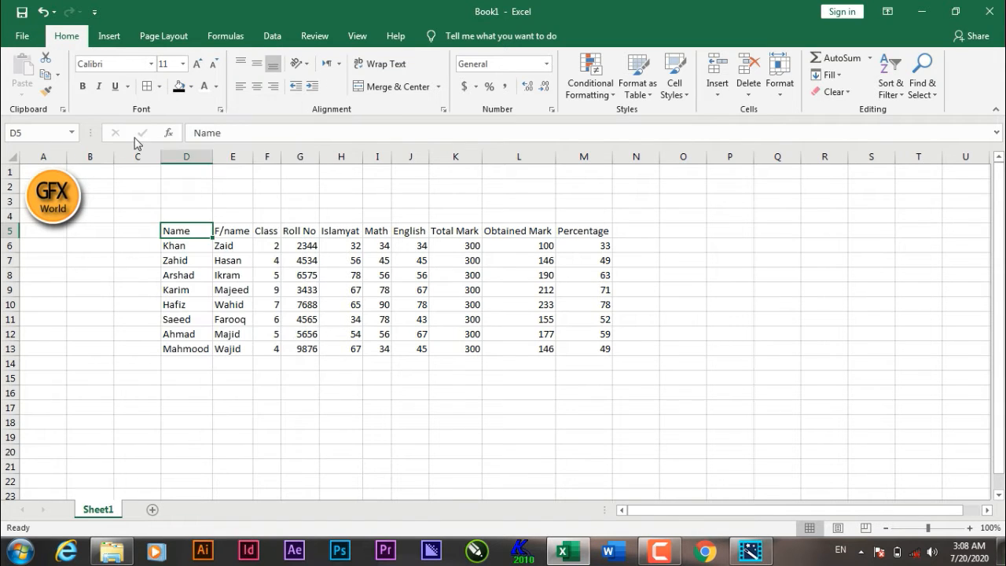
Step: Make the Name header text bold and italic
left_click(82, 86)
left_click(98, 87)
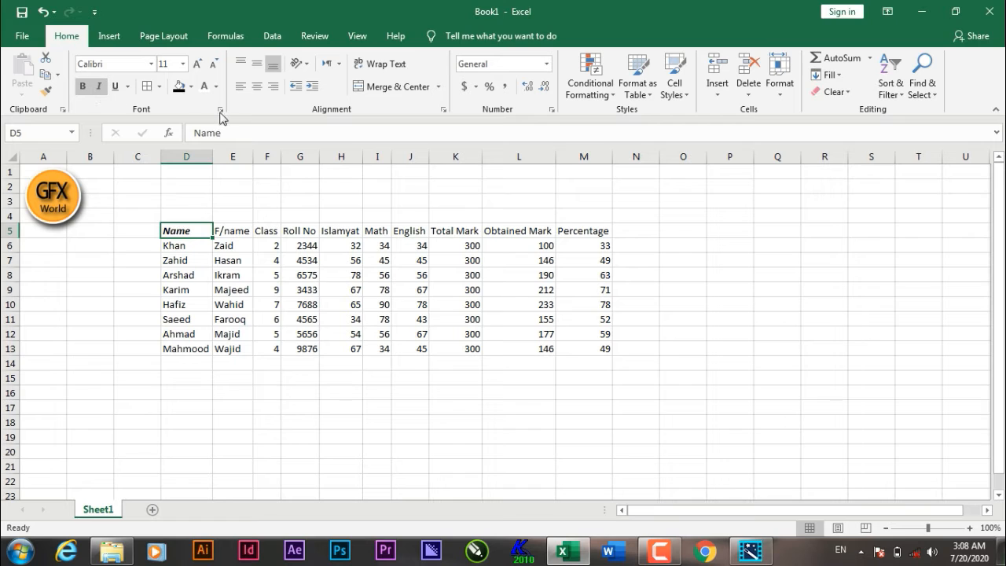
Step: Fill the Name header cell with orange and center its text
left_click(191, 88)
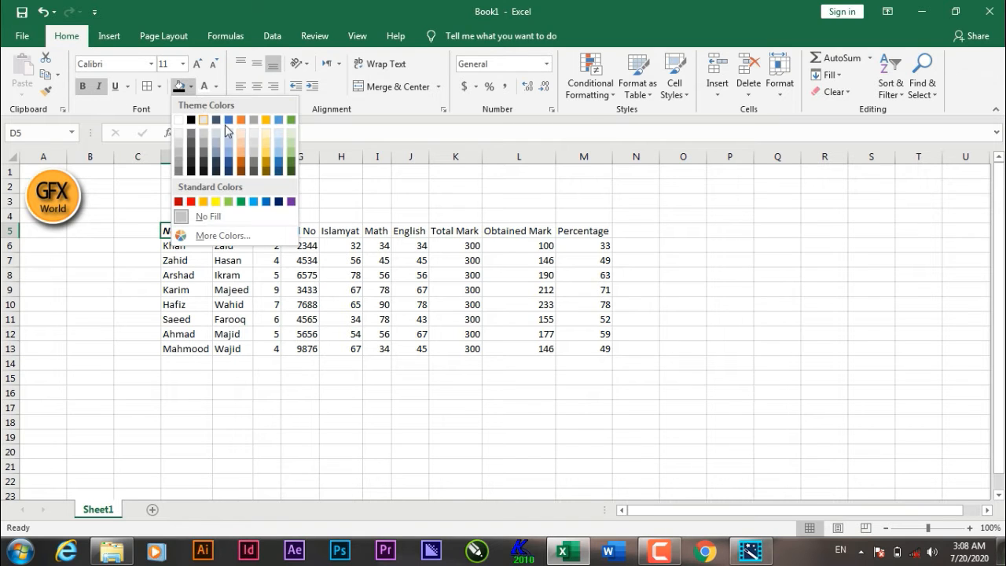
left_click(204, 202)
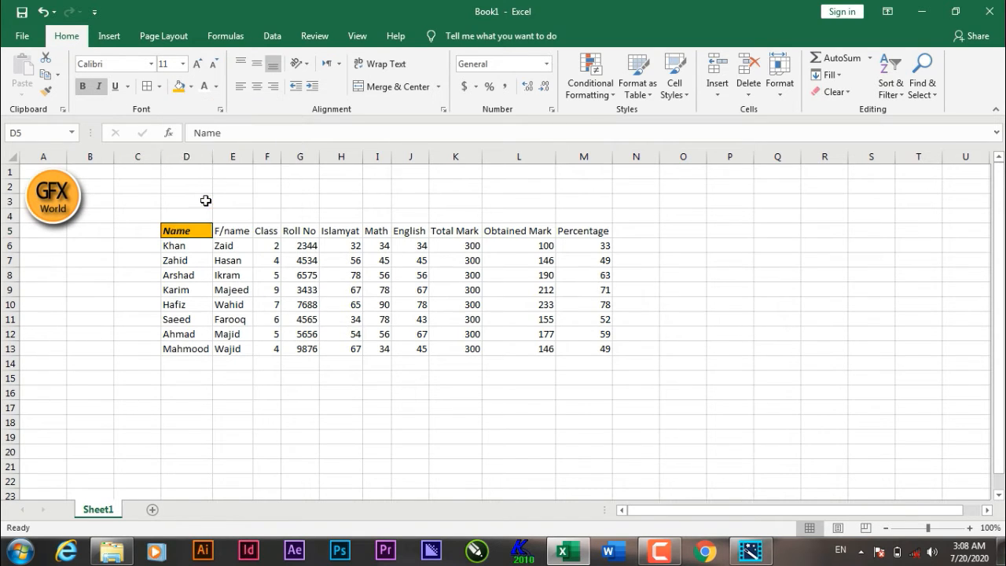
left_click(259, 88)
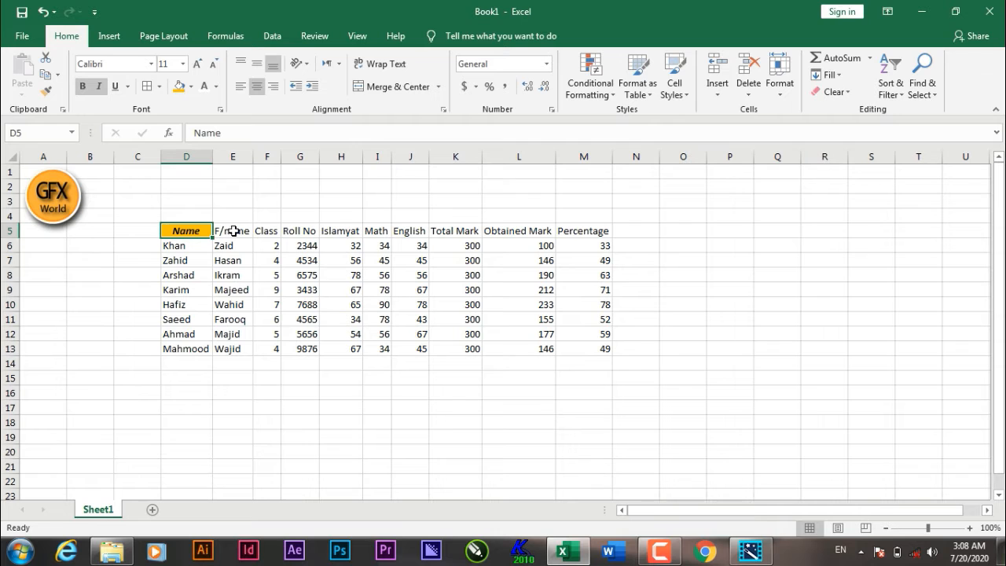
left_click_drag(233, 231, 303, 231)
left_click(184, 230)
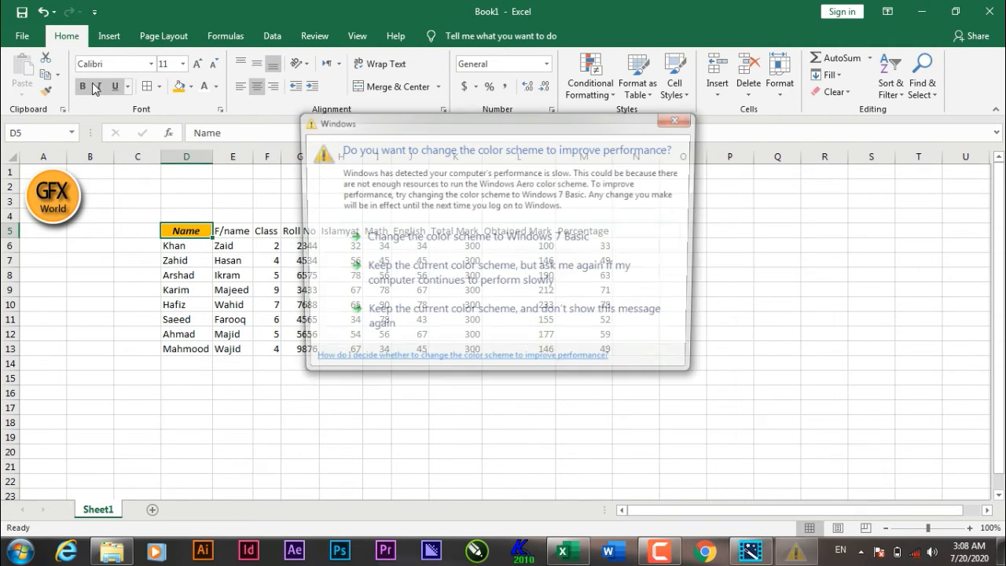
left_click(681, 118)
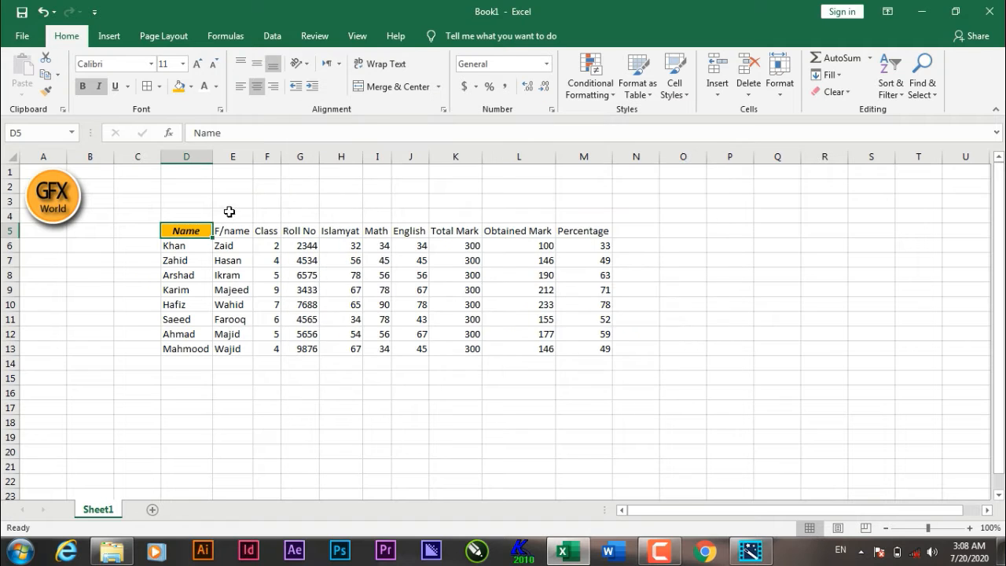
left_click_drag(219, 230, 586, 230)
left_click(245, 231)
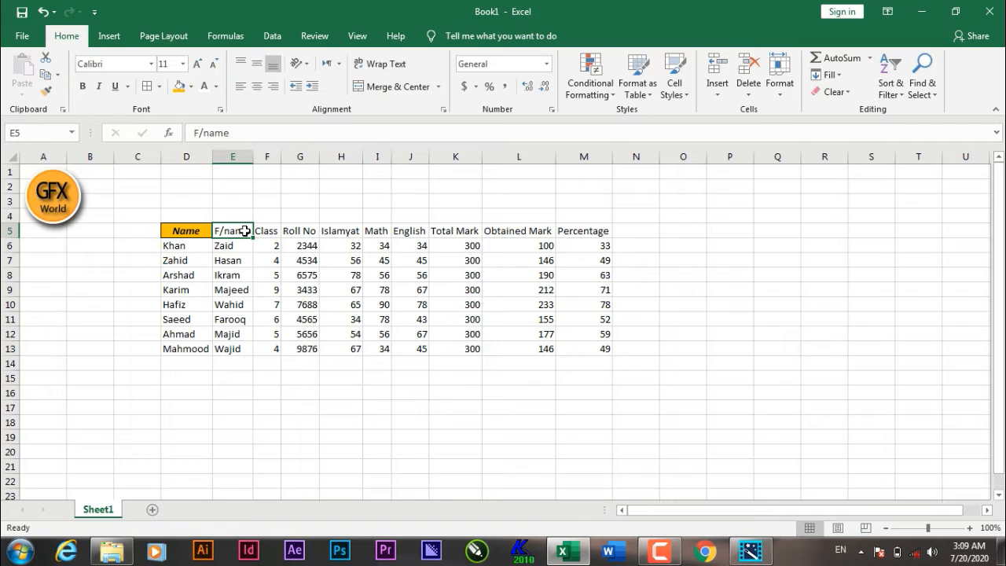
left_click(201, 228)
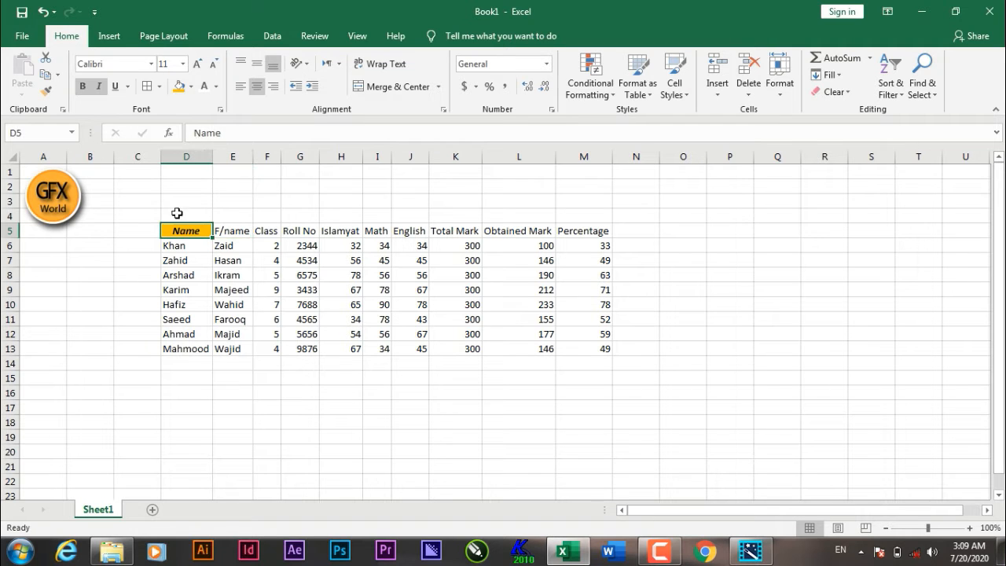
Step: Copy the Name header's formatting to headers E5 through M5 with Format Painter, then undo it
left_click(48, 94)
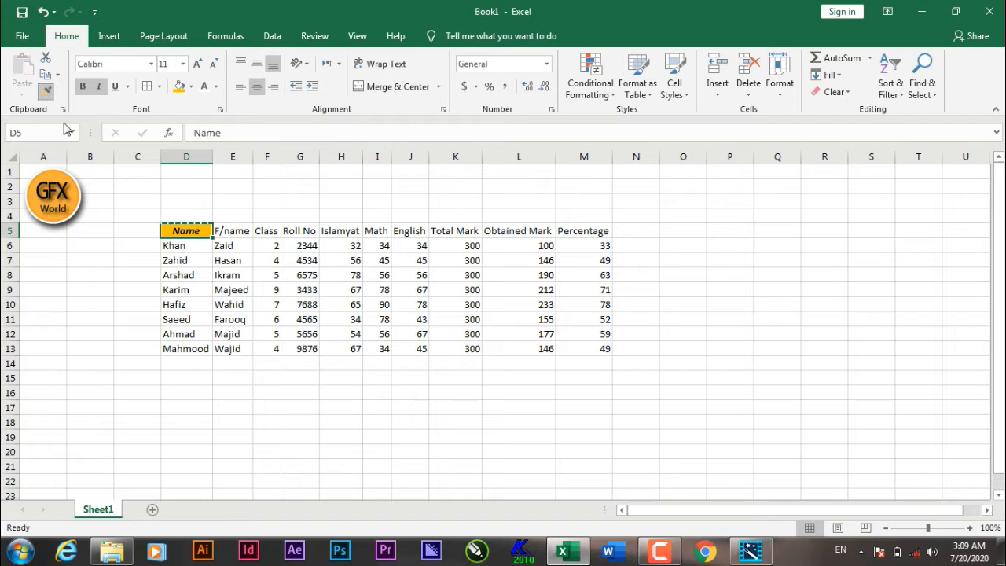
left_click(226, 231)
left_click_drag(226, 231, 588, 232)
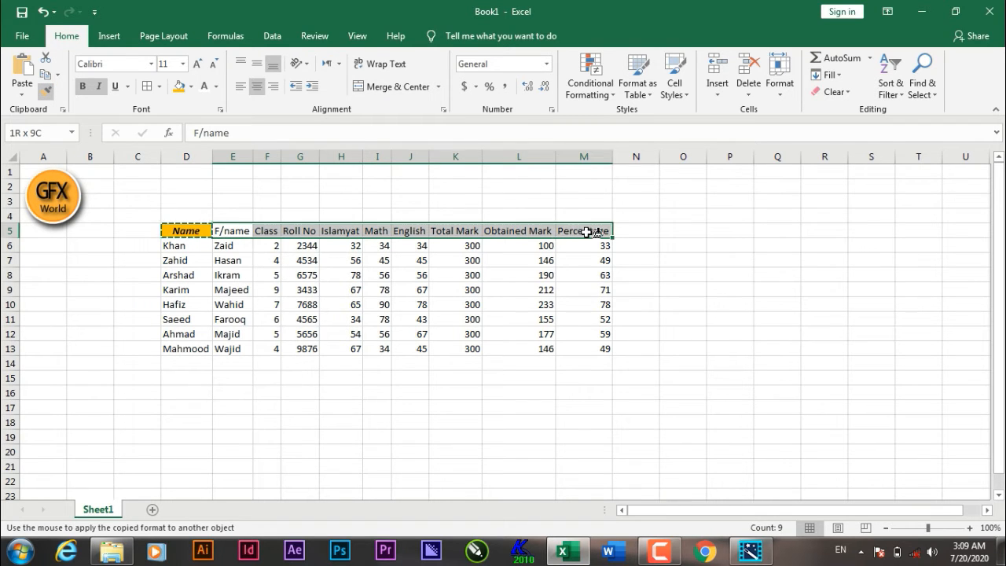
left_click_drag(588, 232, 606, 235)
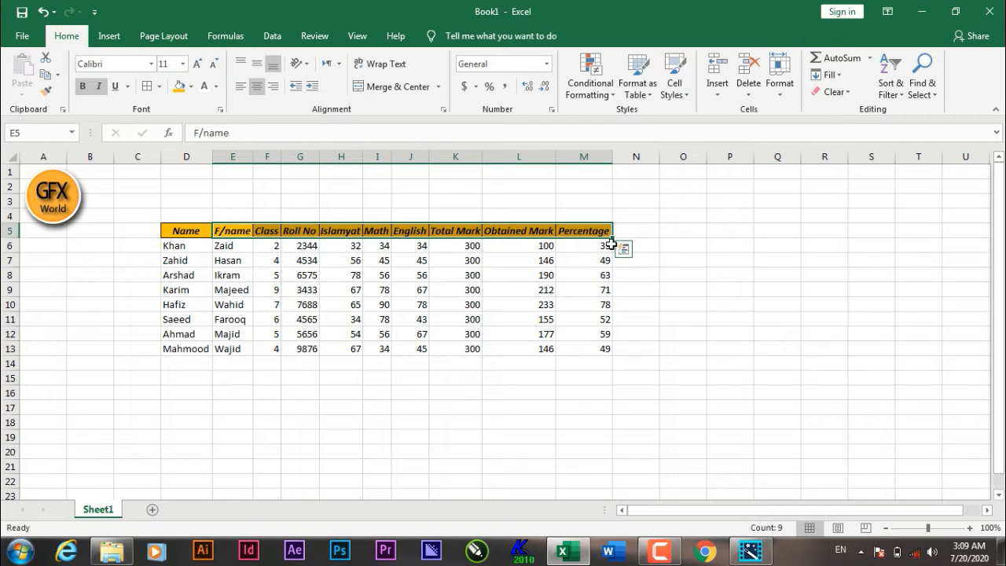
key("ctrl+z")
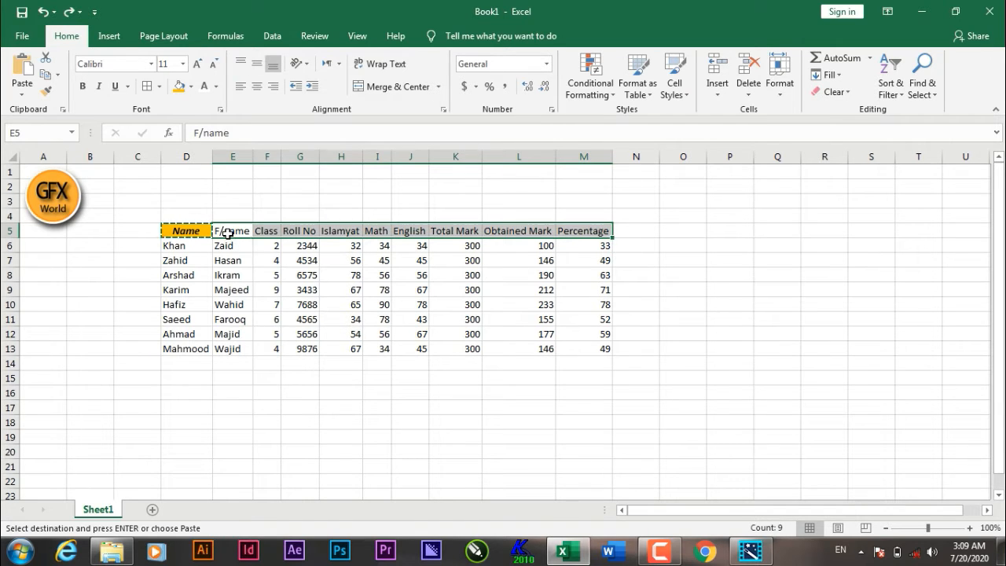
Step: Use Format Painter repeatedly to copy the Name header's formatting onto every other header from E5 to M5
left_click(192, 229)
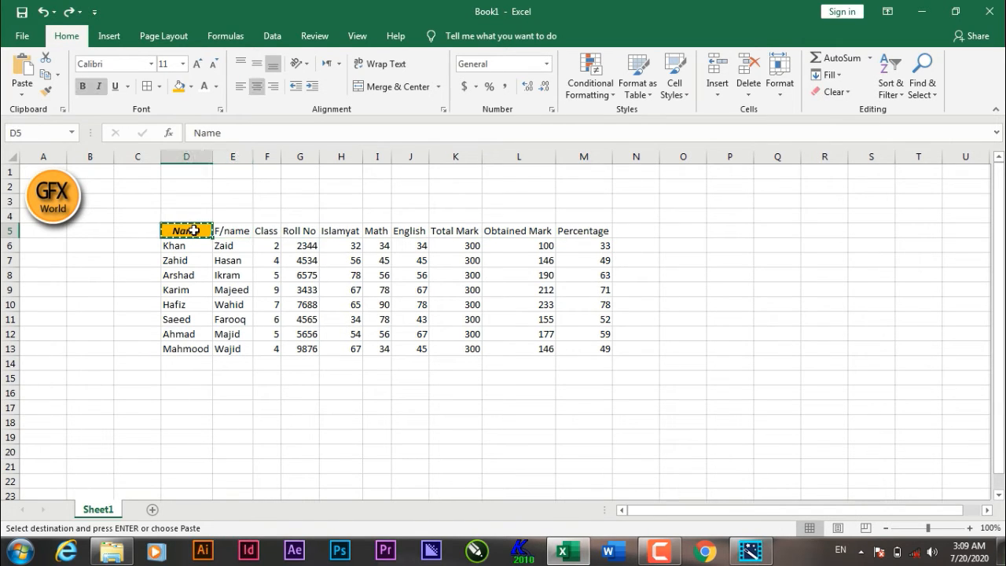
left_click(46, 95)
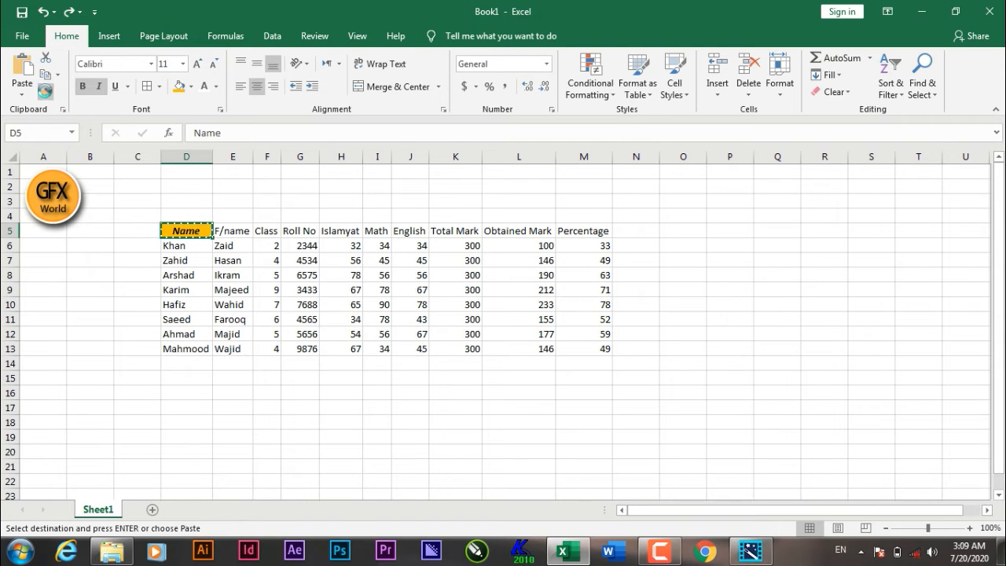
left_click(230, 231)
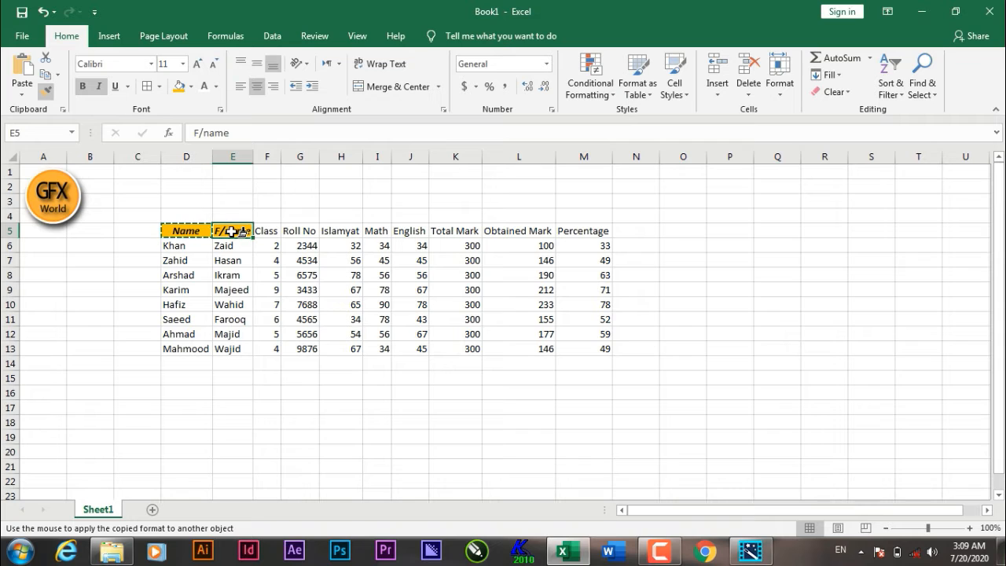
left_click(335, 231)
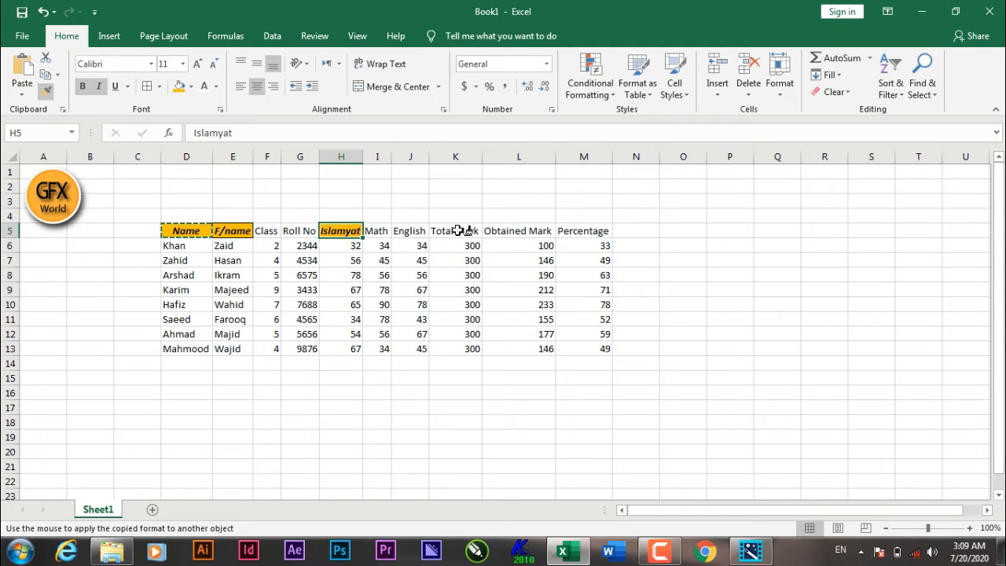
left_click(517, 230)
left_click(437, 231)
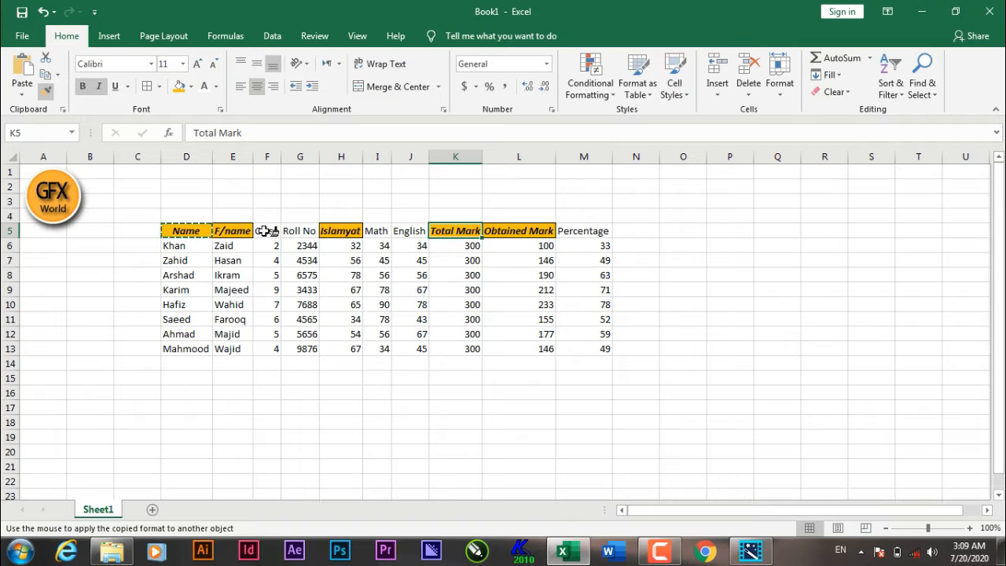
left_click_drag(268, 230, 598, 231)
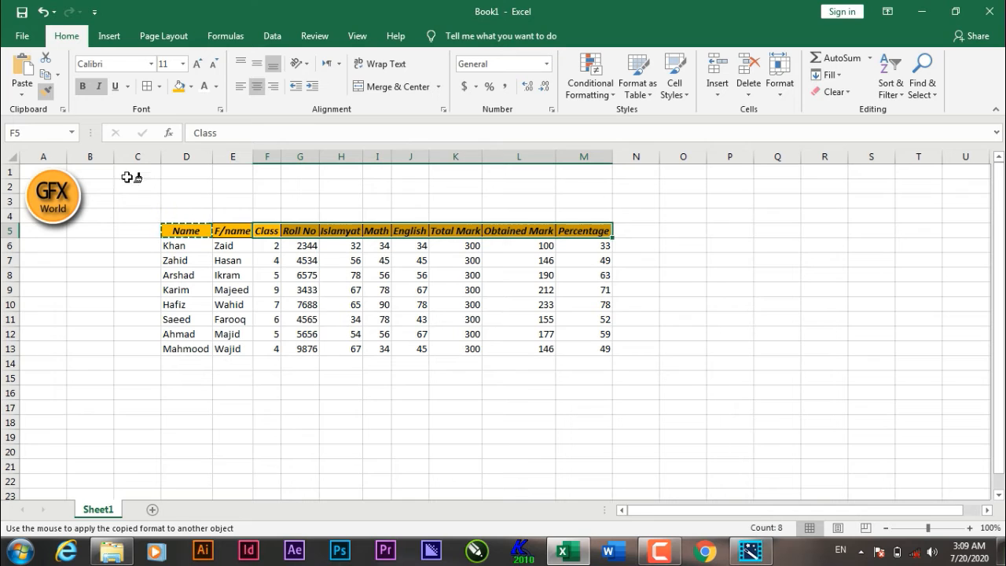
left_click(46, 94)
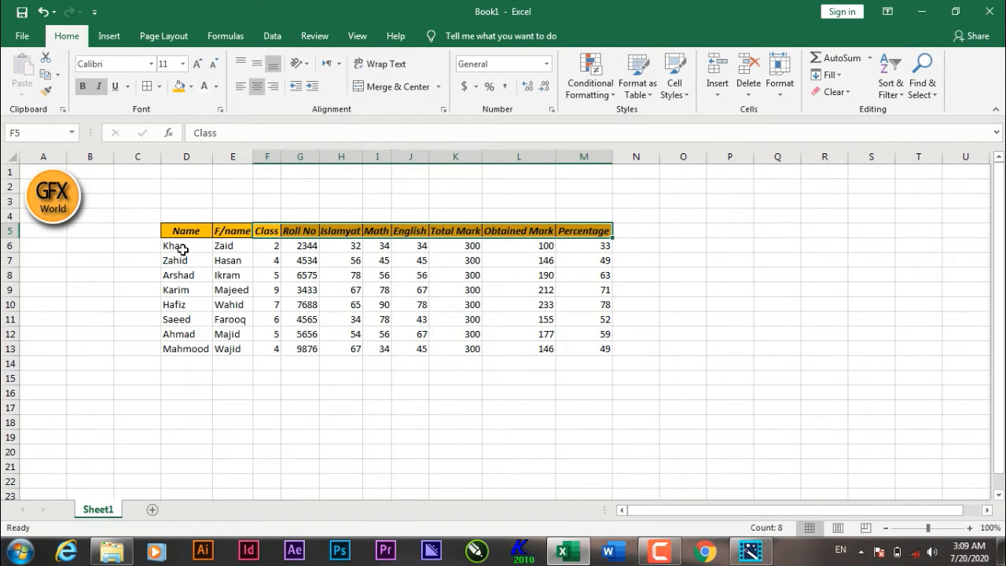
Step: Fill the name and father-name entries D6:E13 with blue
left_click_drag(181, 246, 234, 350)
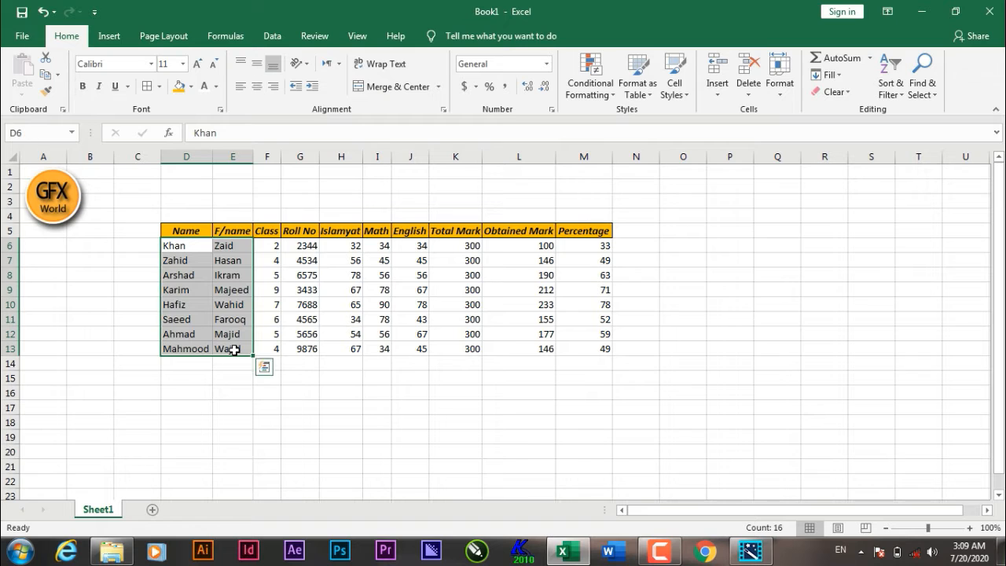
left_click(191, 229)
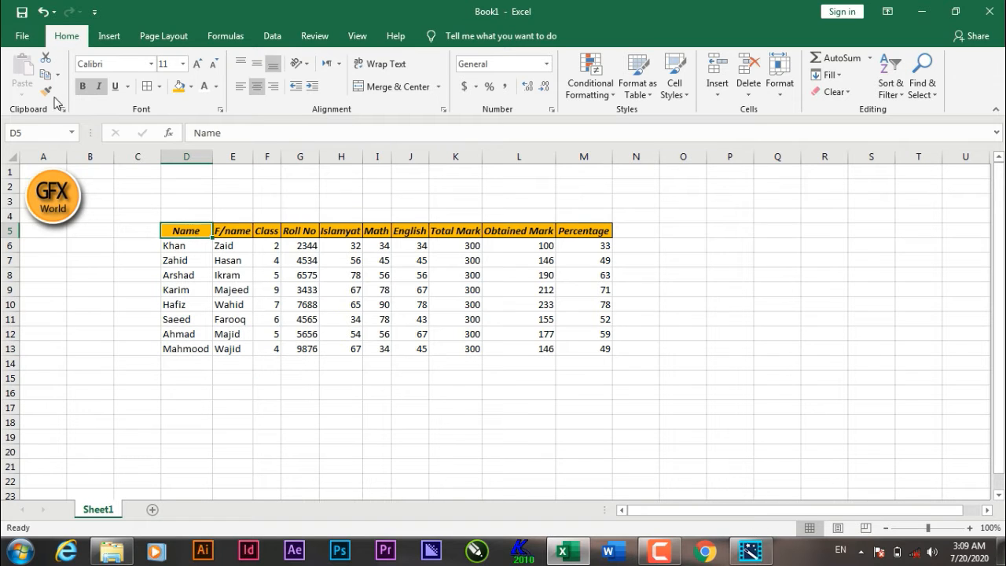
left_click(180, 246)
left_click_drag(197, 267, 240, 350)
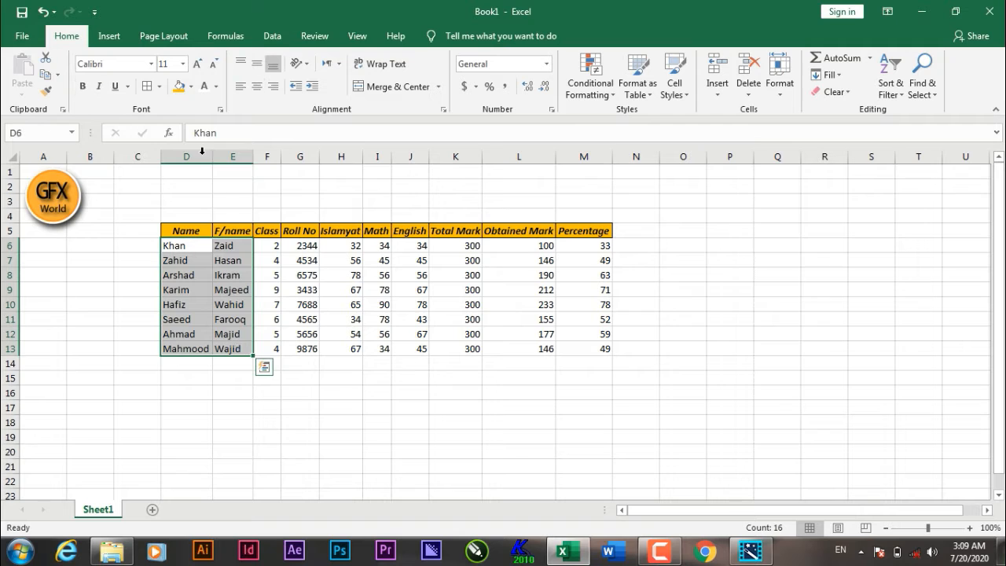
left_click(192, 86)
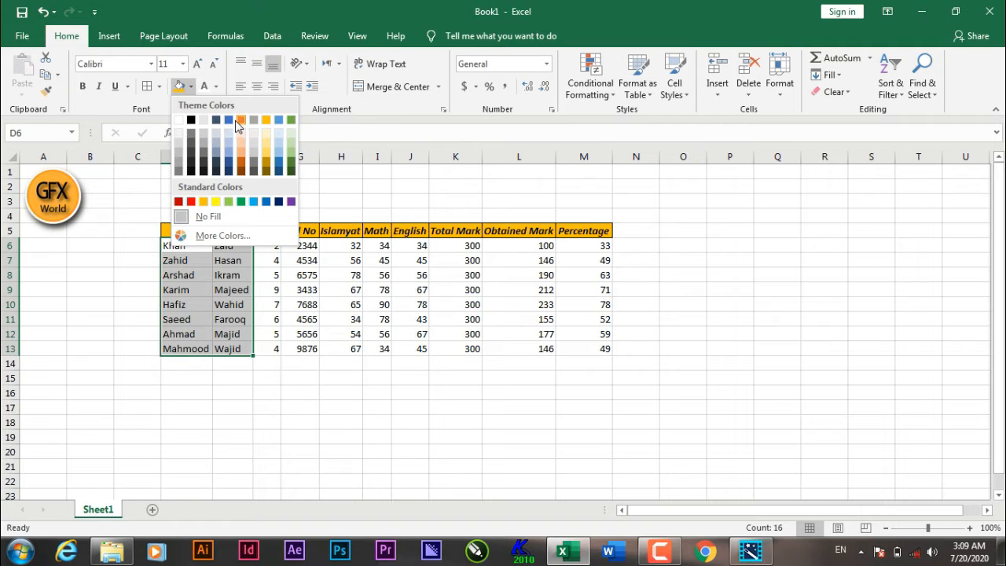
left_click(228, 122)
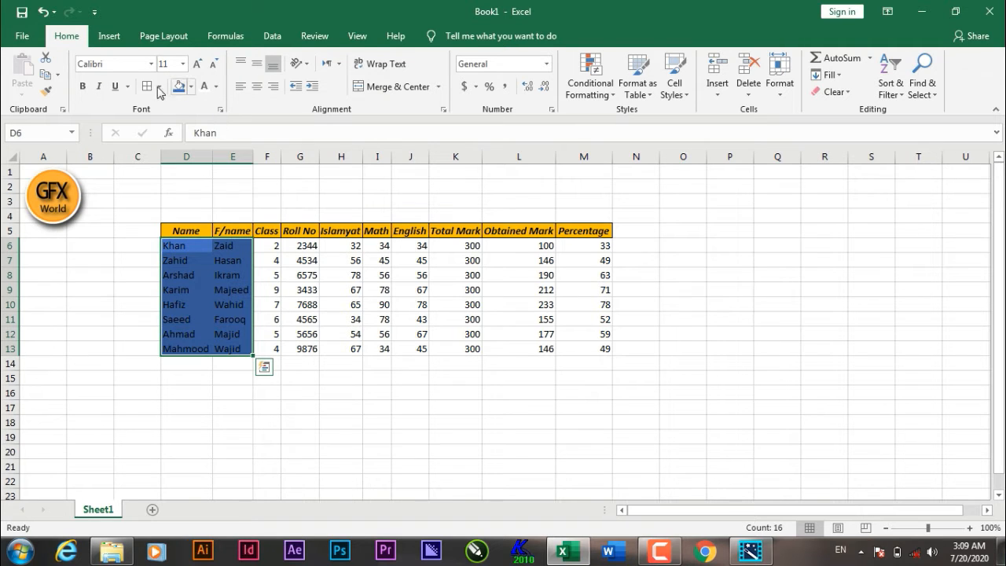
Step: Set the font color of the D6:E13 entries to white
left_click(218, 88)
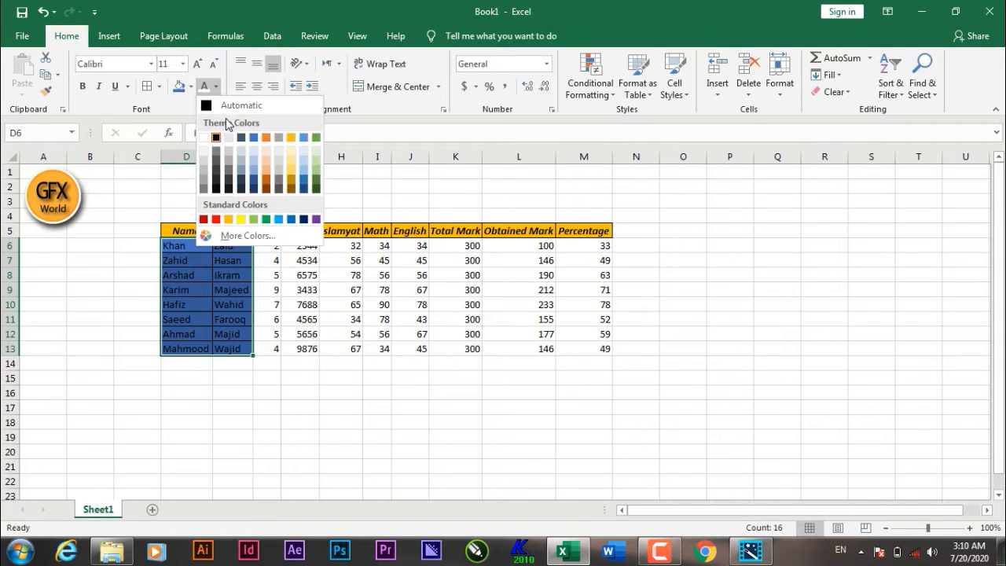
left_click(206, 138)
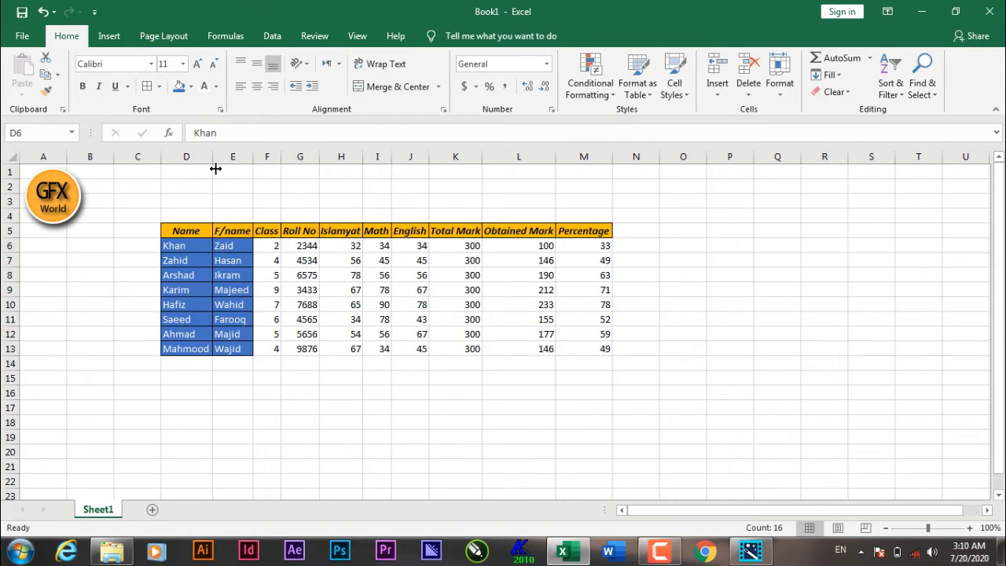
left_click(277, 250)
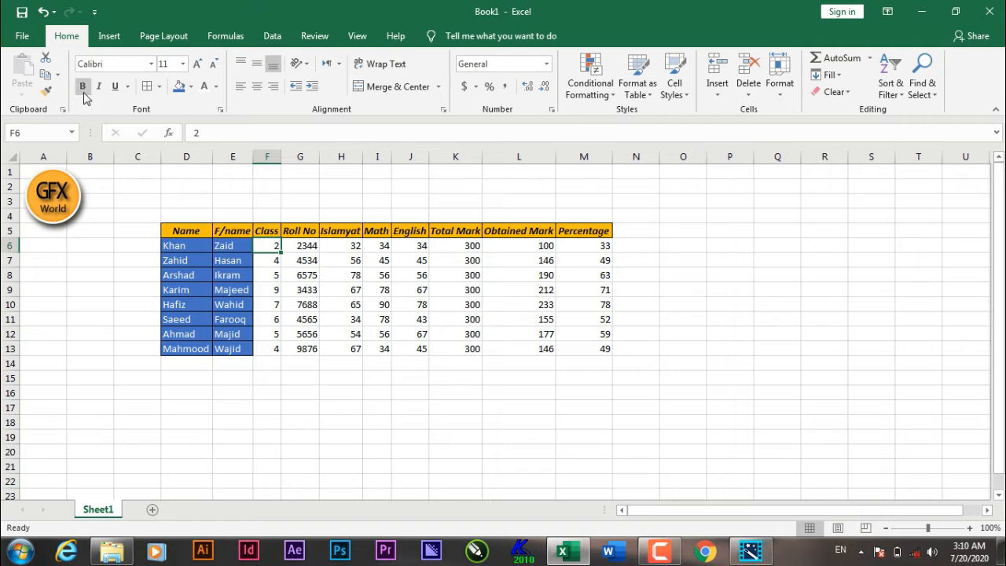
Step: Make the name entries D6:E13 bold and italic
left_click_drag(188, 246, 227, 349)
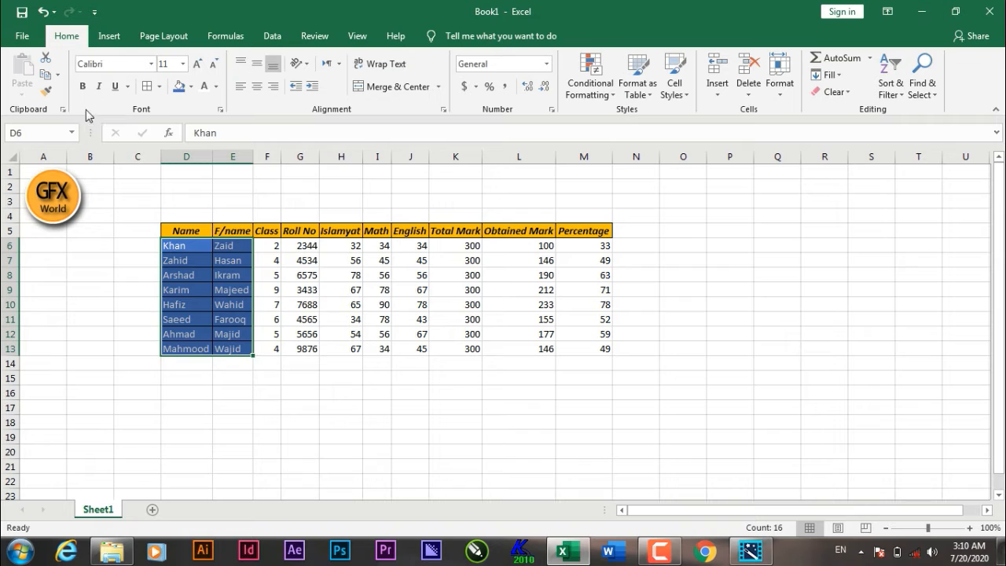
left_click(83, 85)
left_click(100, 88)
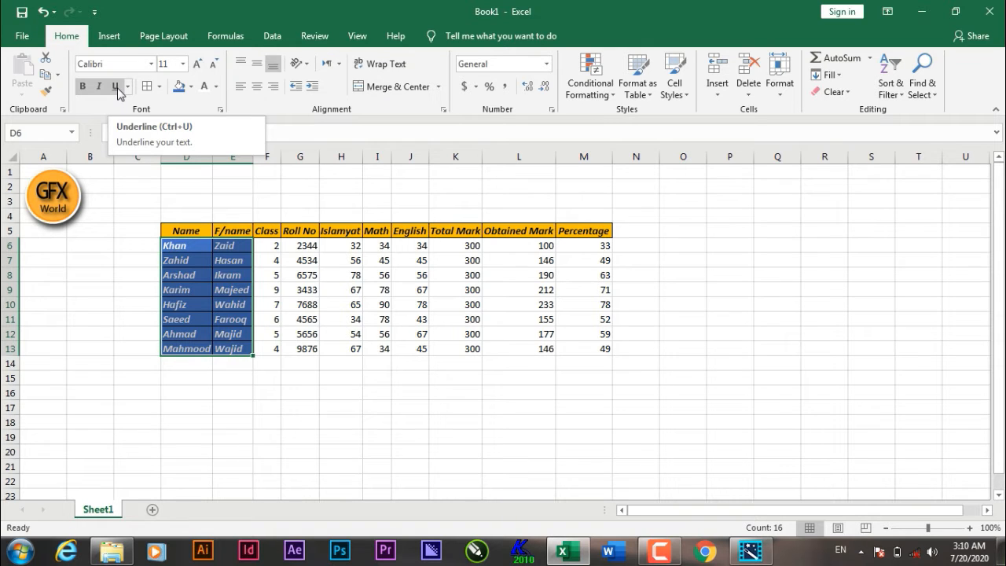
Step: Apply a double underline to the name entries D6:E13
left_click(116, 88)
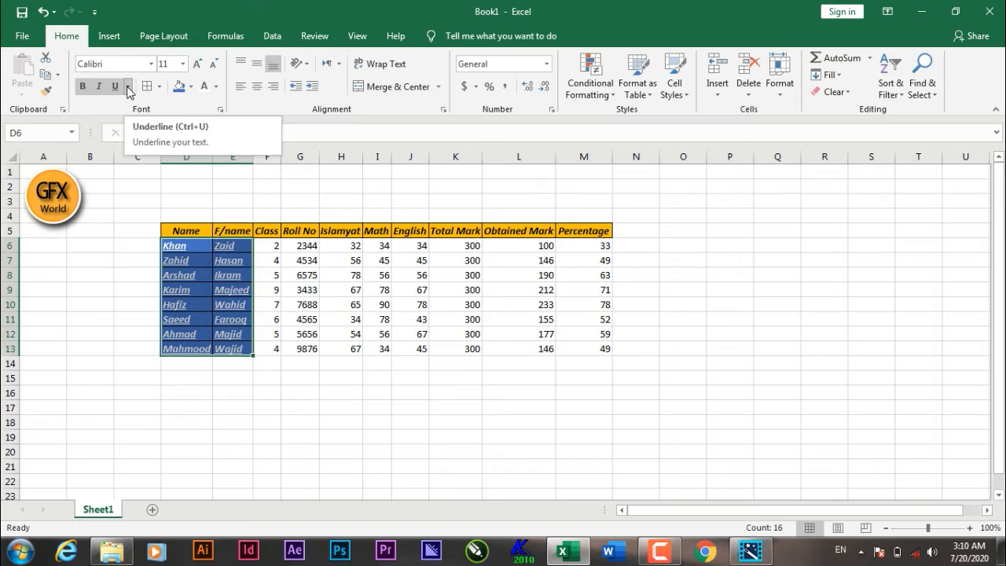
left_click(128, 87)
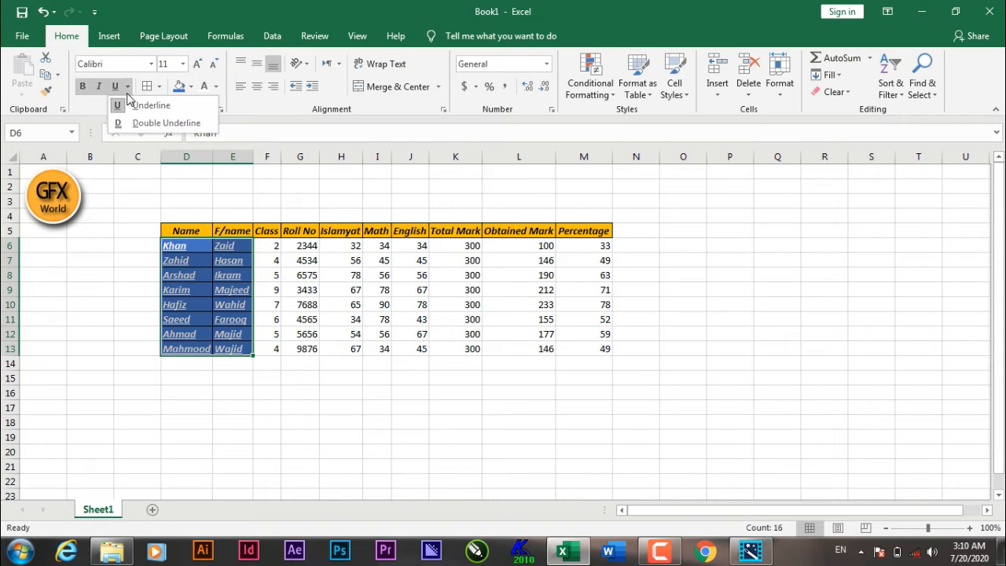
left_click(159, 123)
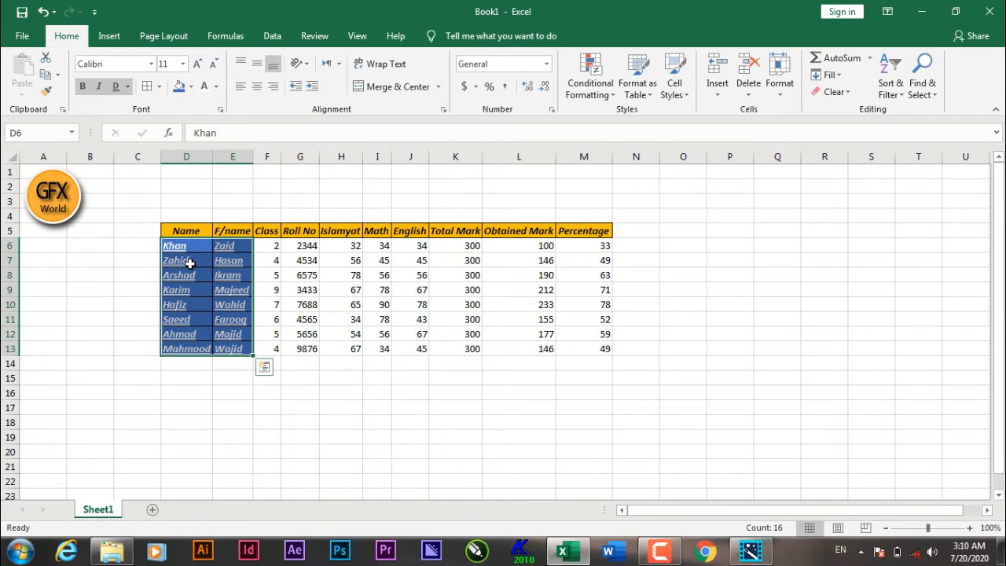
Step: Switch the name entries D6:E13 to a single underline and the Calibri Light font
left_click(129, 88)
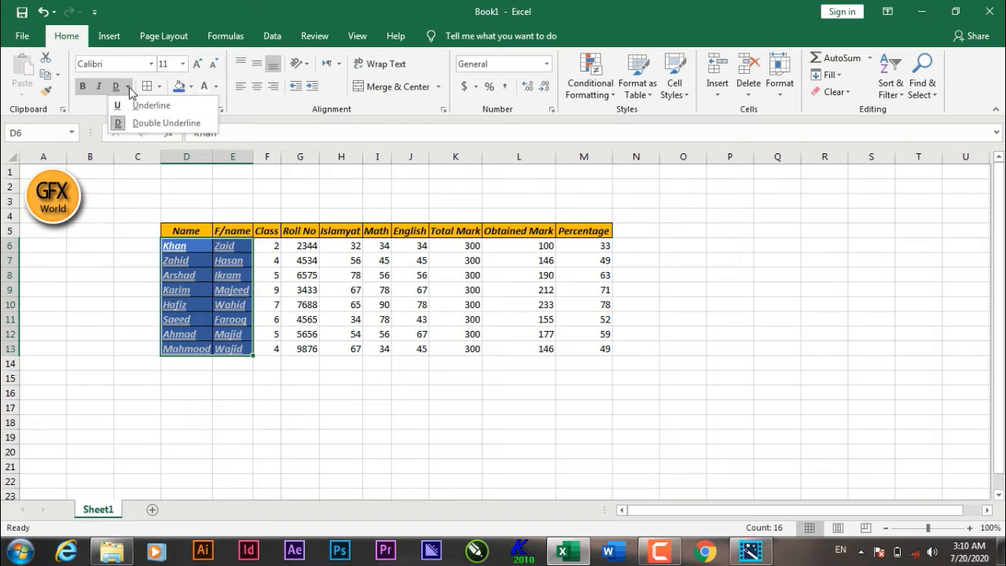
left_click(149, 106)
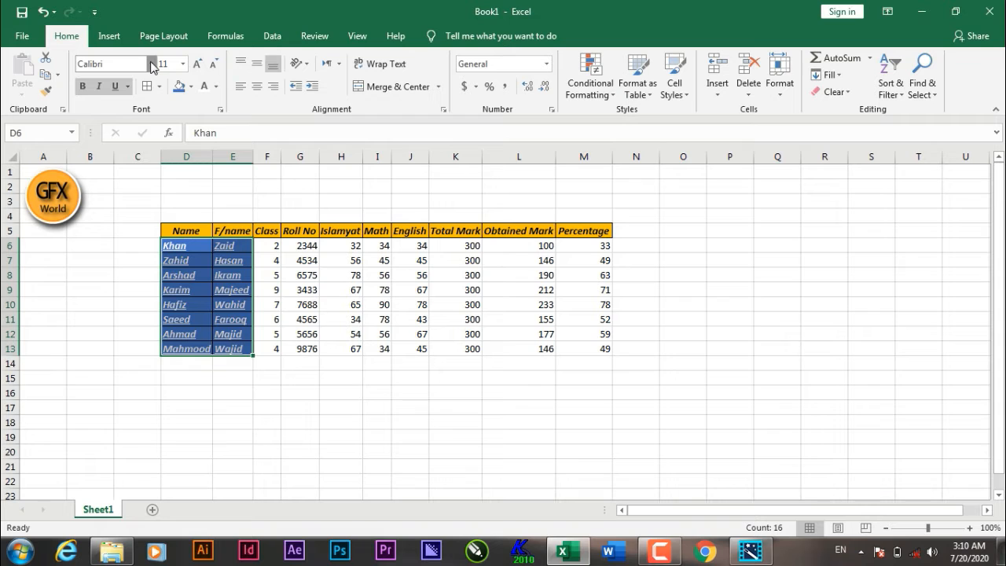
left_click(153, 64)
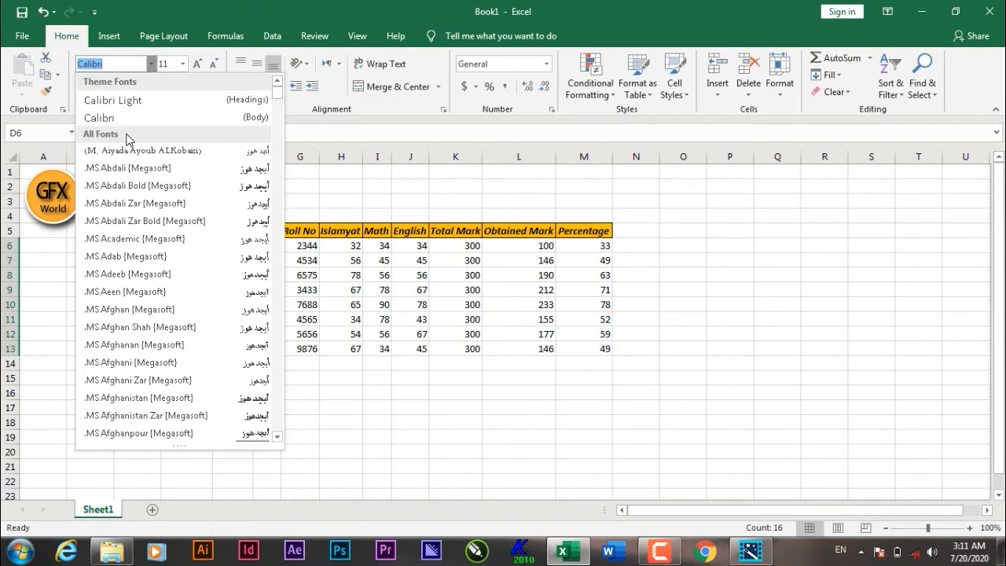
left_click(119, 102)
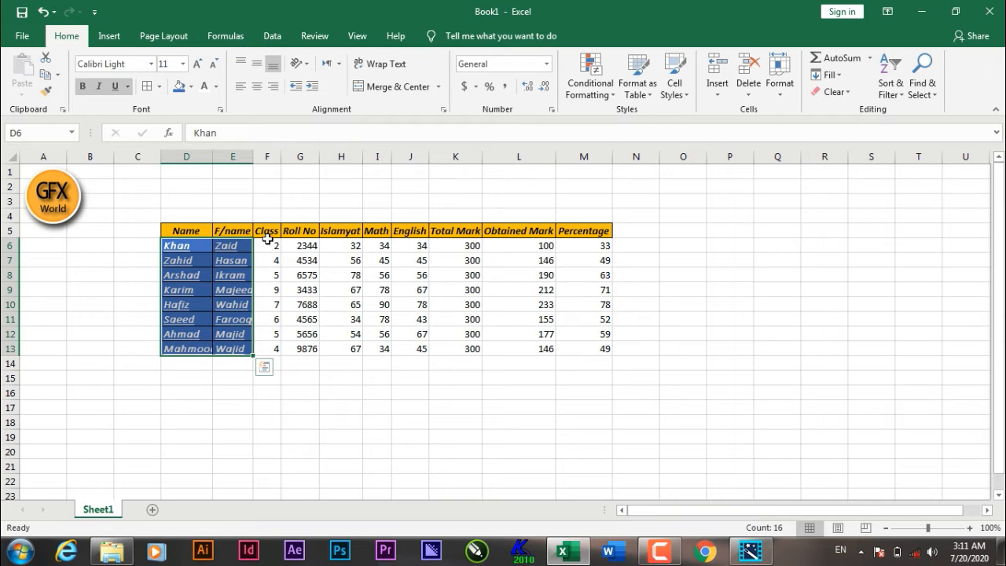
Step: Middle-align the whole table D5:M13 vertically and turn off its horizontal centering
left_click_drag(177, 231, 587, 343)
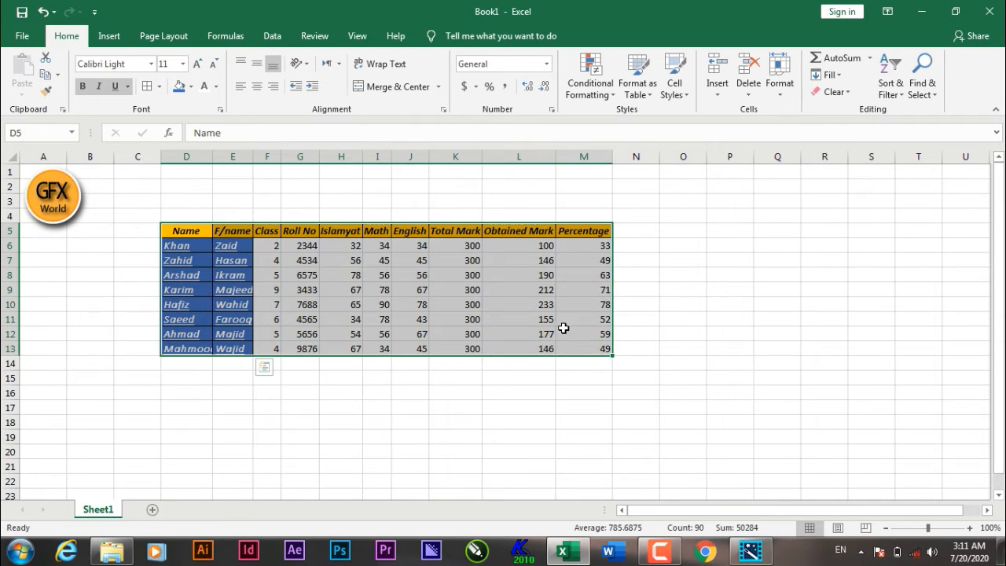
left_click(257, 68)
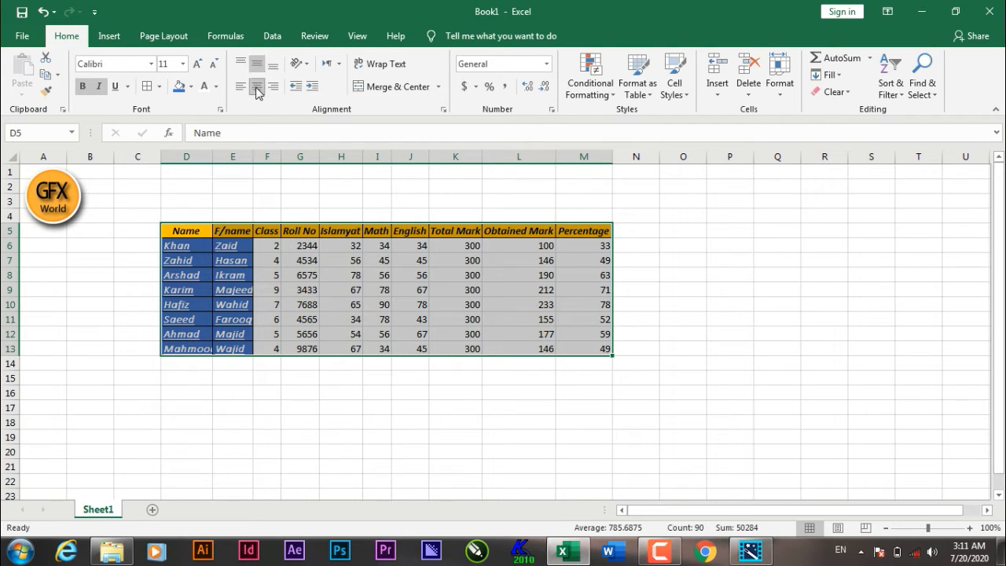
left_click(258, 90)
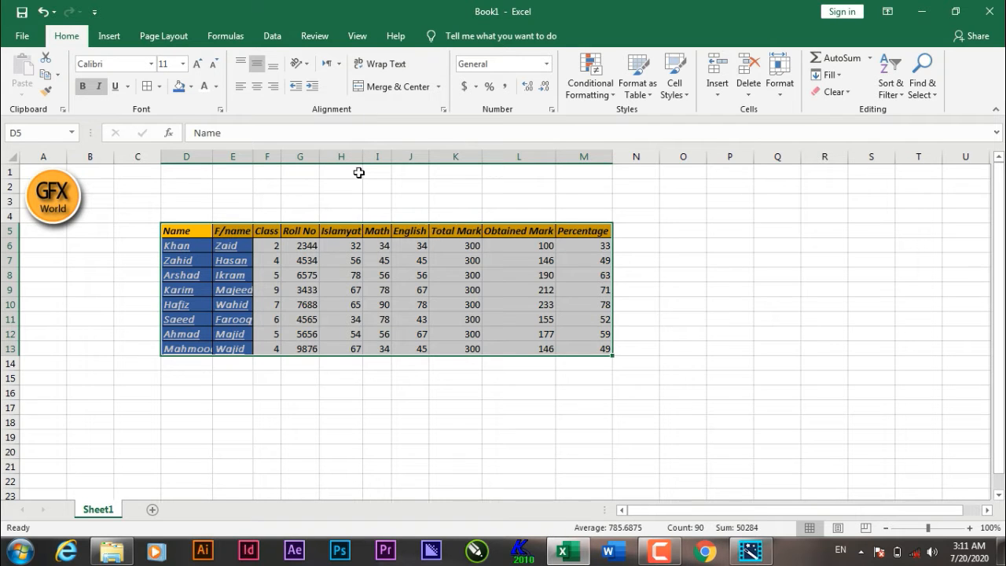
left_click(353, 305)
Step: Center-align the numeric cells F6:M13 horizontally
left_click_drag(274, 245, 612, 354)
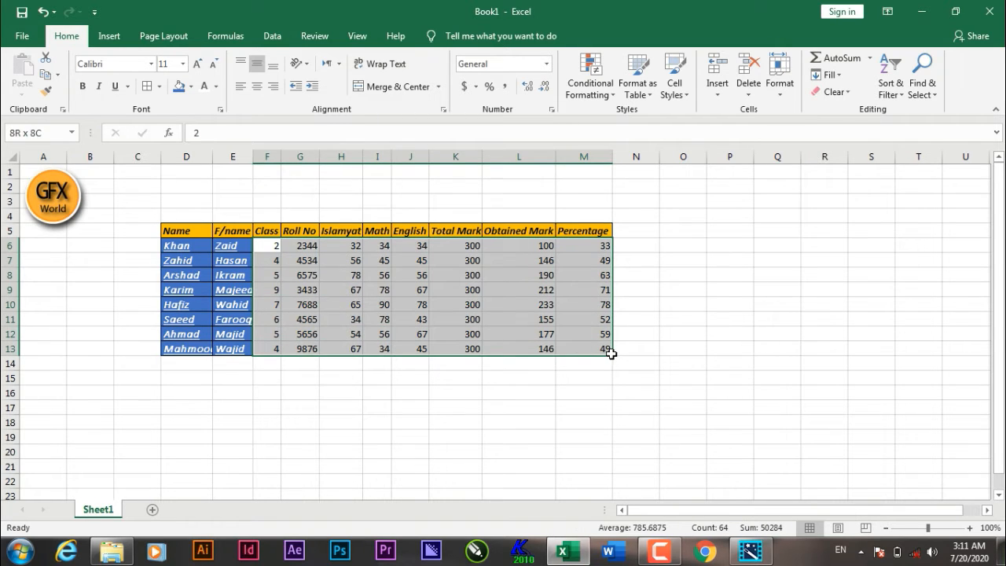
left_click(258, 86)
left_click(451, 308)
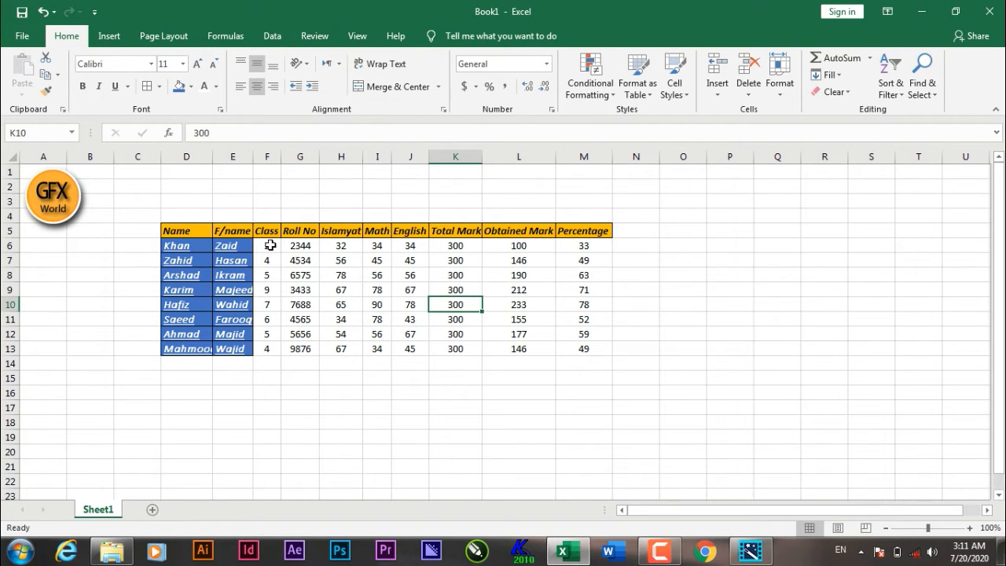
Step: Try a bottom border on the numeric cells F6:M13 and undo it
left_click_drag(269, 246, 377, 319)
left_click_drag(516, 352, 587, 349)
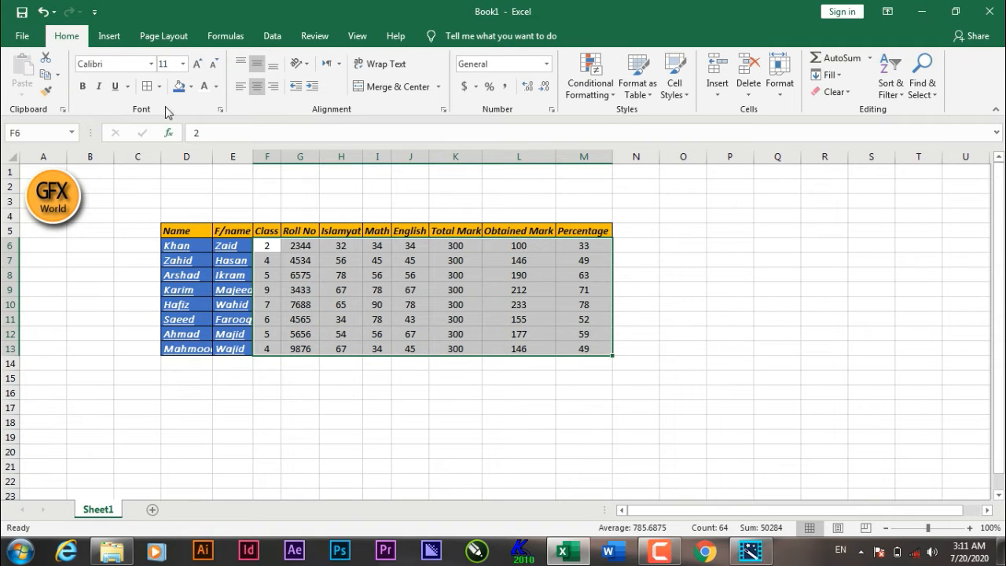
left_click(160, 87)
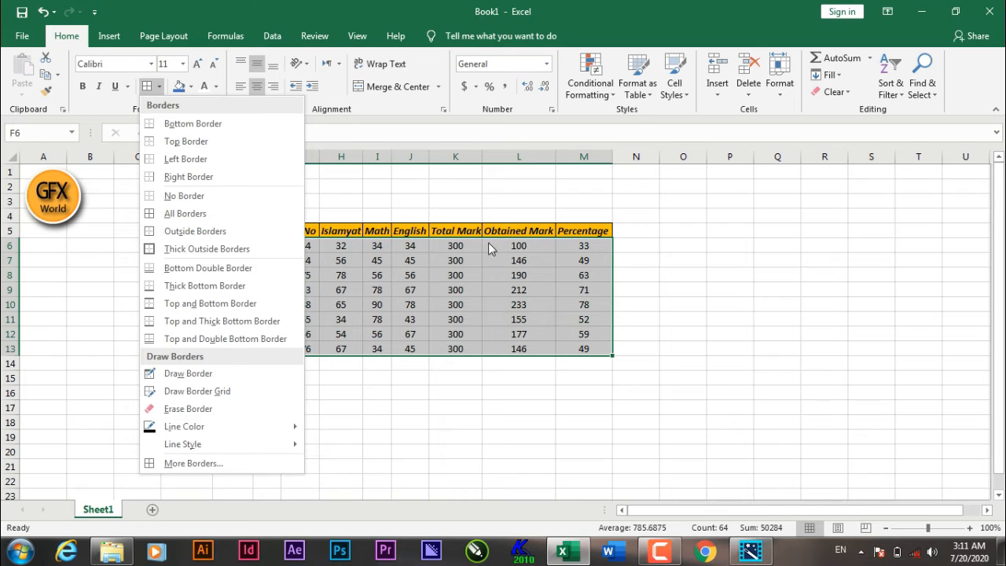
left_click(218, 126)
left_click(510, 414)
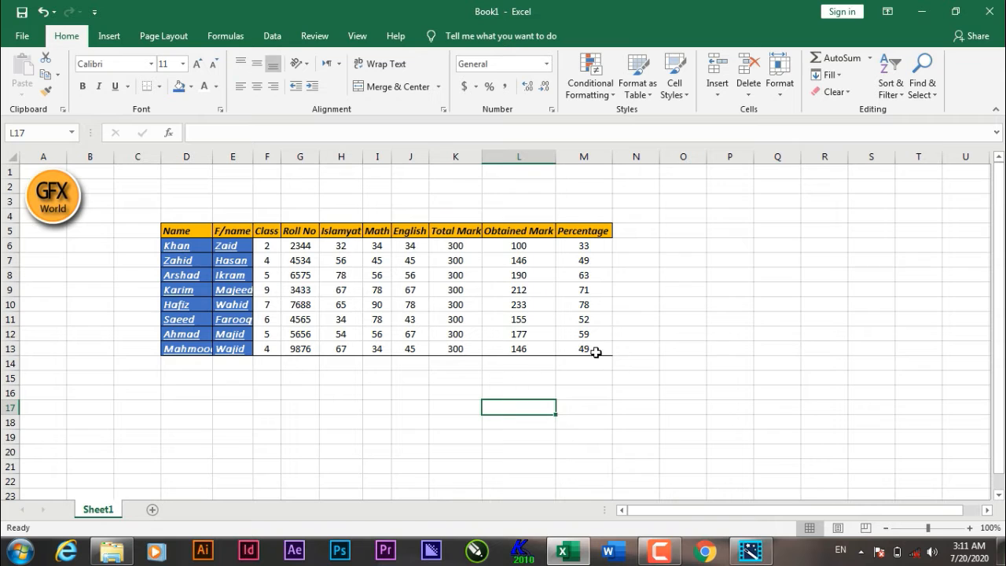
left_click_drag(590, 353, 340, 336)
key("ctrl+z")
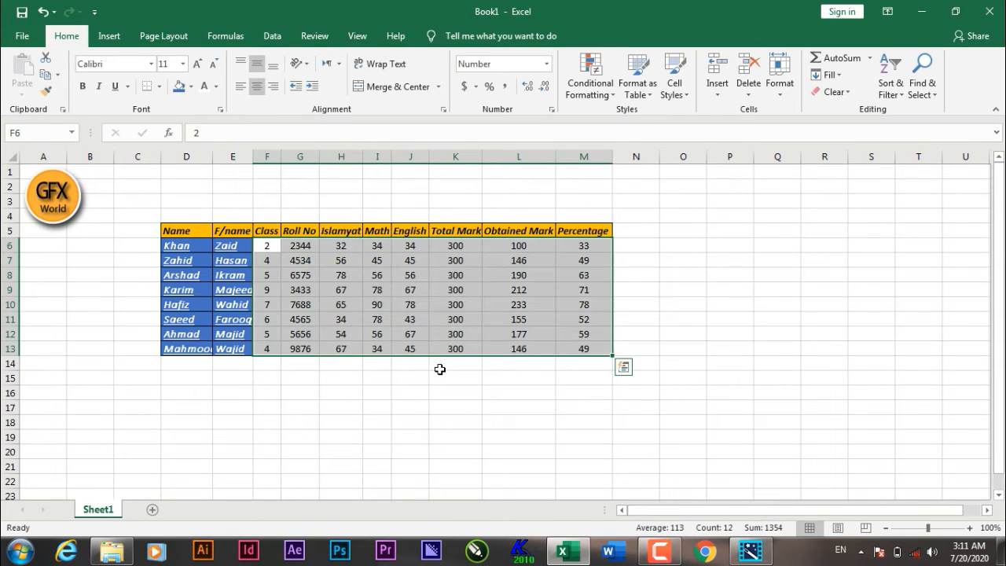
Step: Apply All Borders to the numeric cells F6:M13
left_click(468, 415)
left_click(270, 247)
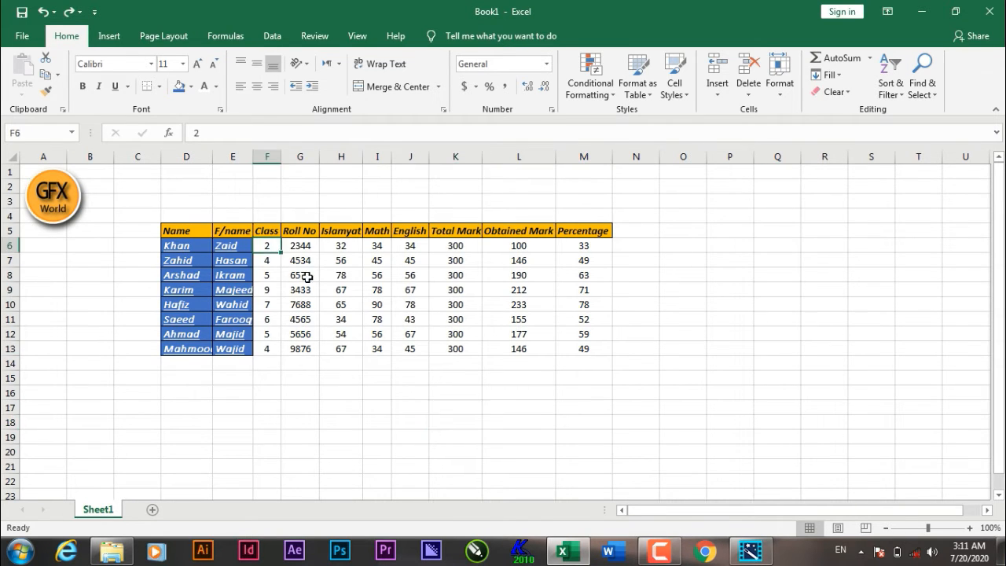
left_click_drag(306, 277, 583, 348)
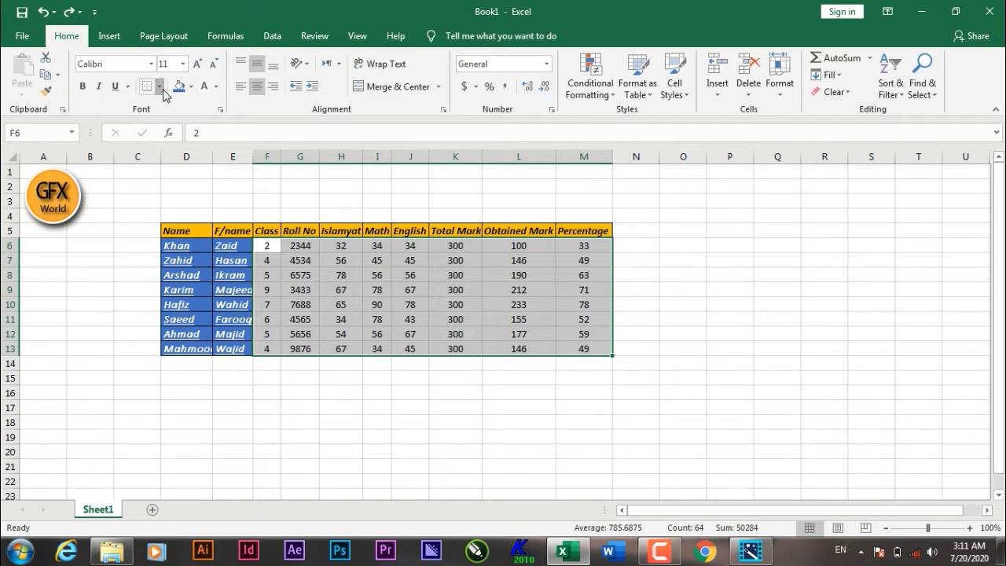
left_click(160, 86)
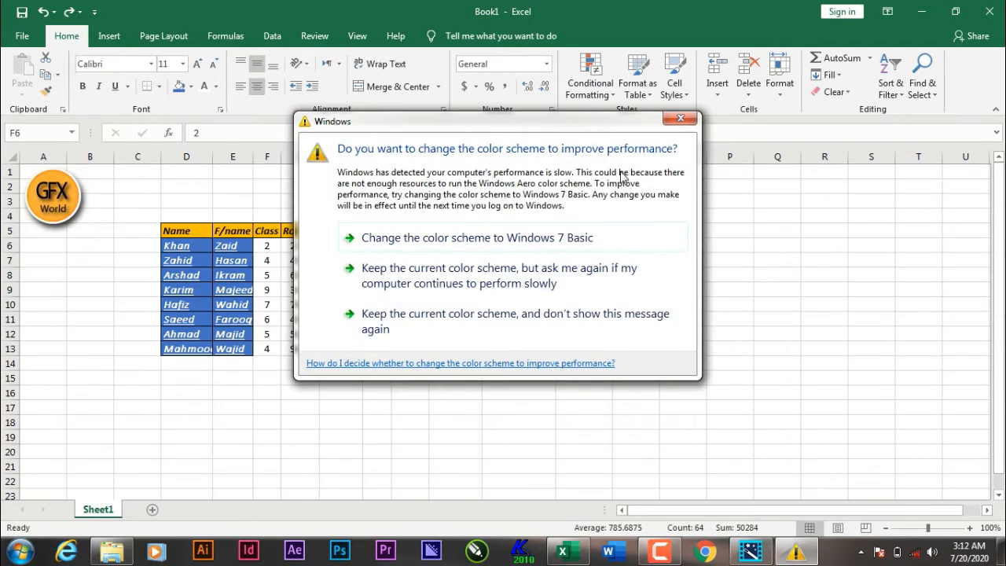
left_click(683, 121)
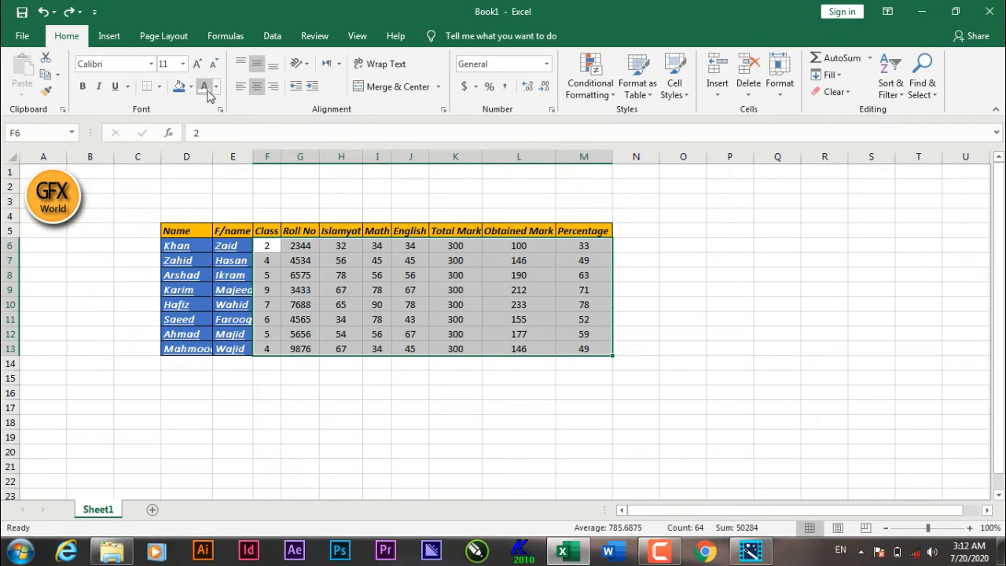
left_click(159, 87)
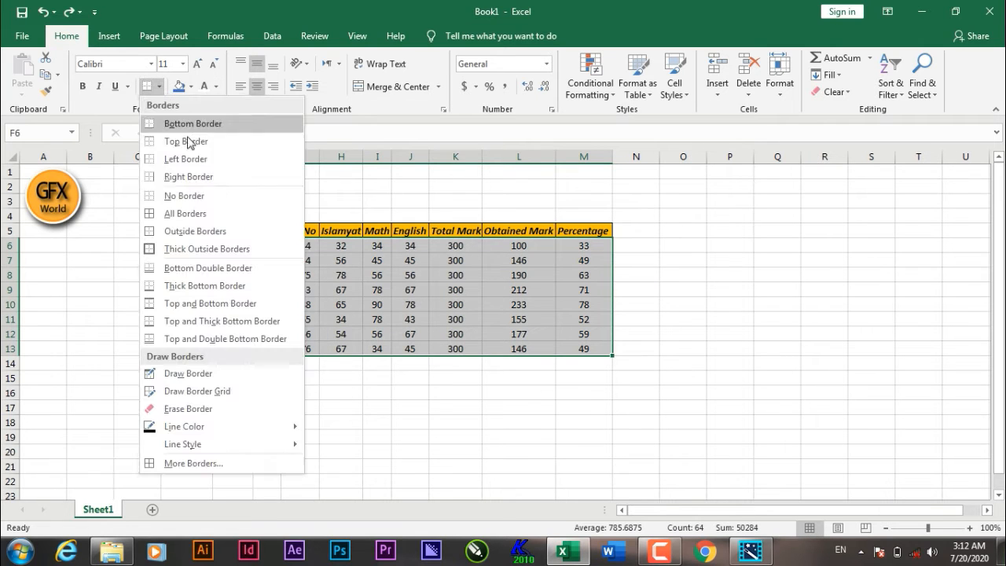
left_click(225, 213)
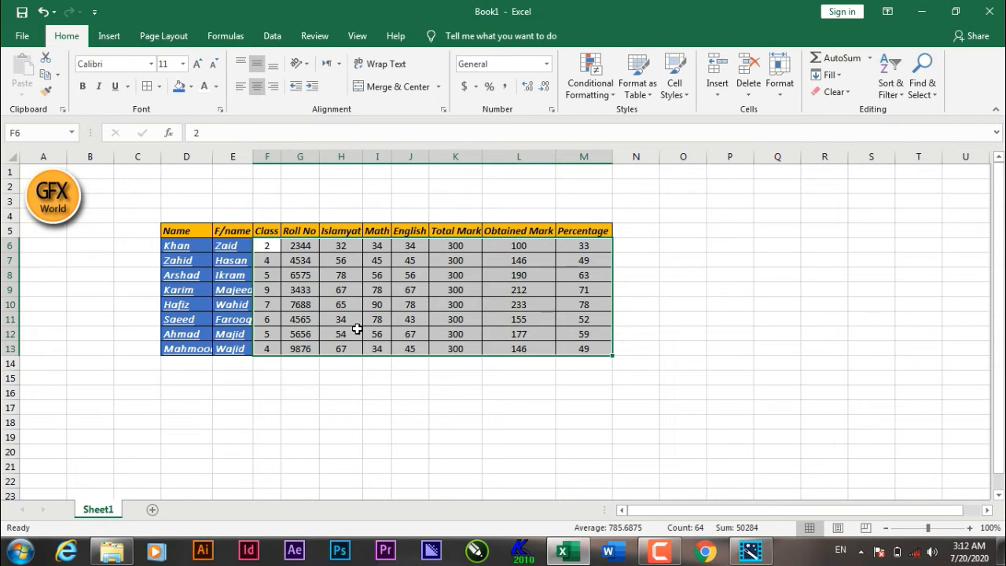
left_click(437, 403)
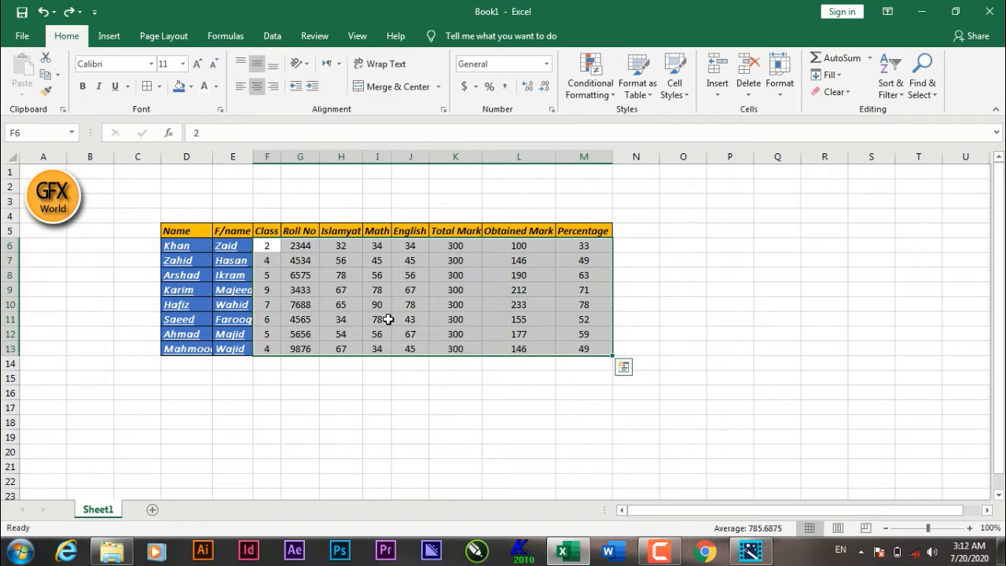
Step: Add Outside Borders around the numeric cells F6:M13
left_click(160, 86)
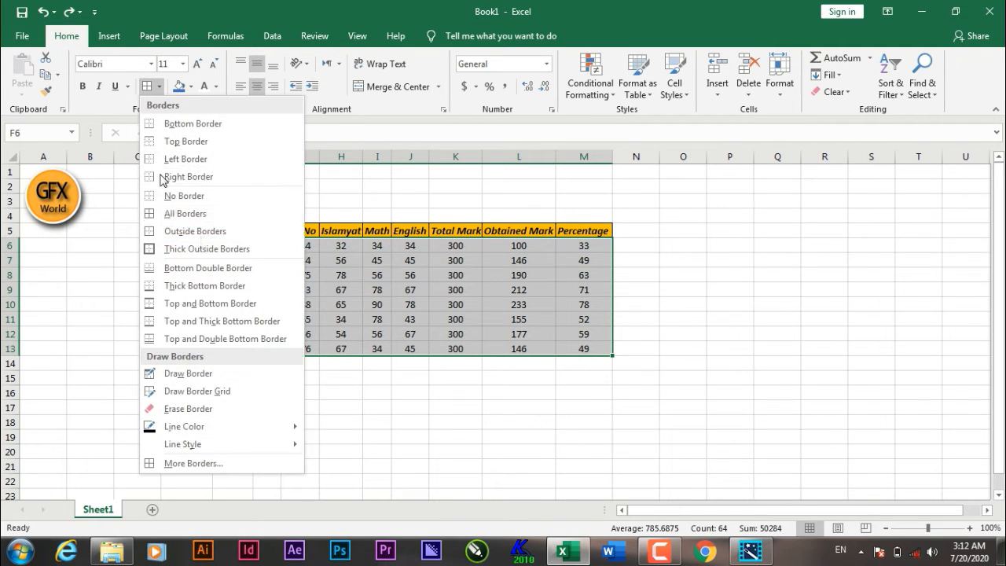
left_click(207, 234)
left_click(449, 394)
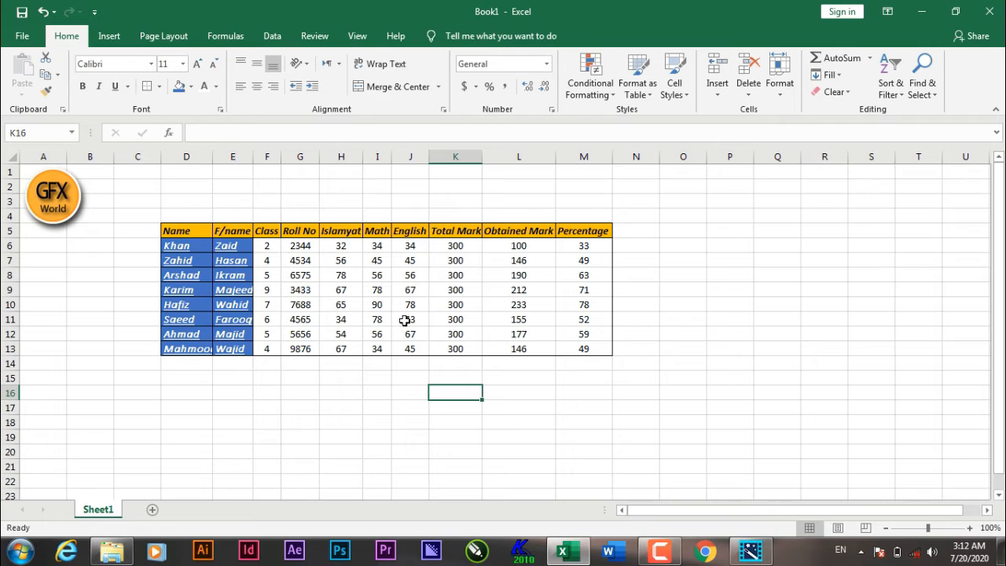
Step: Try a Top and Double Bottom Border on the numeric cells F6:M13 and undo it
left_click_drag(431, 263, 441, 305)
left_click_drag(355, 288, 504, 304)
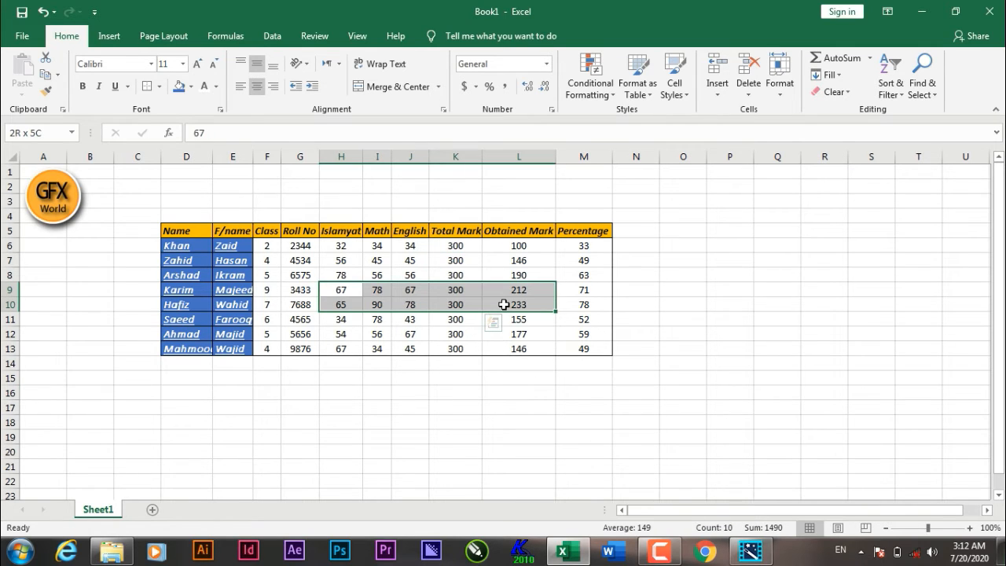
left_click(600, 350)
left_click_drag(600, 350, 279, 250)
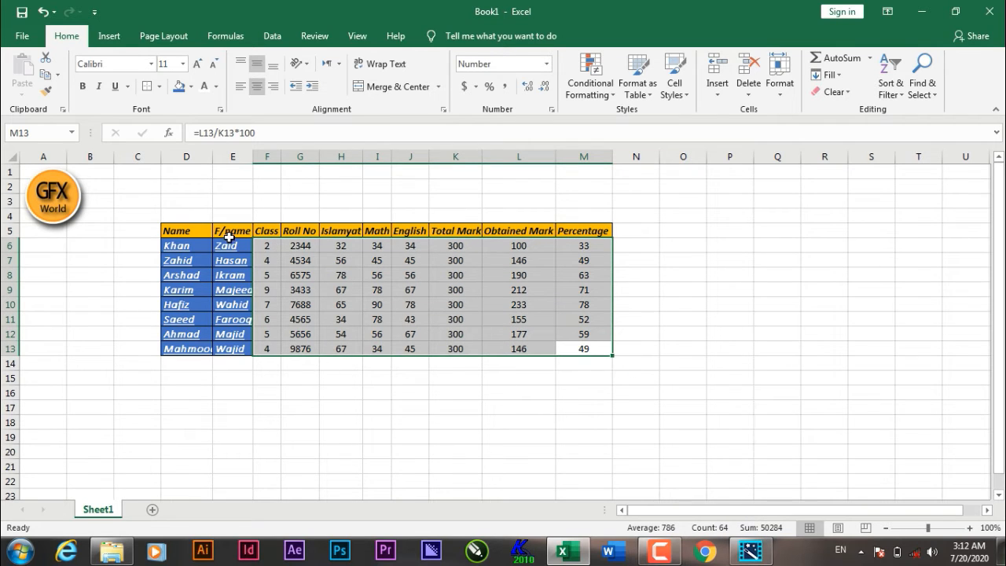
left_click(159, 87)
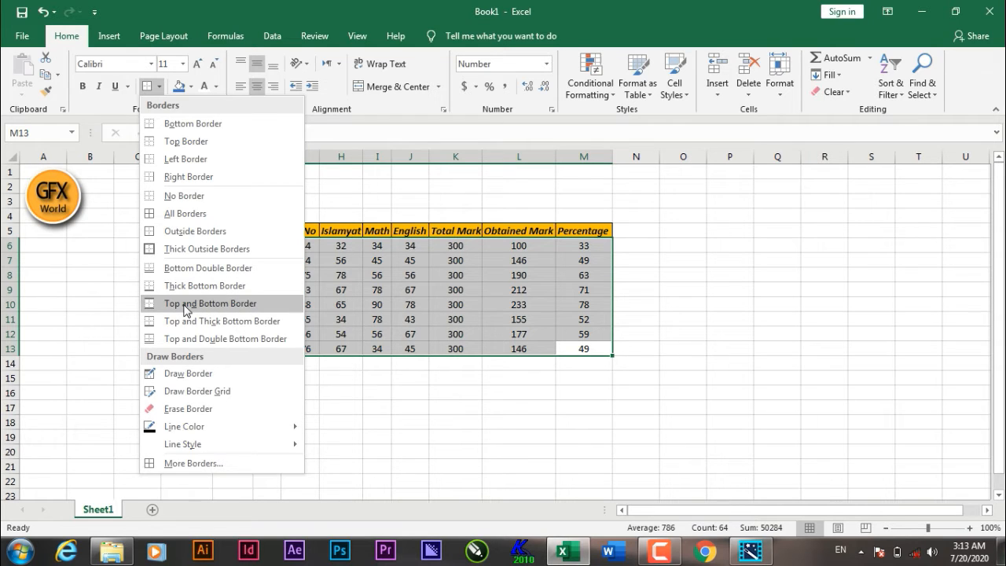
left_click(217, 339)
left_click(445, 435)
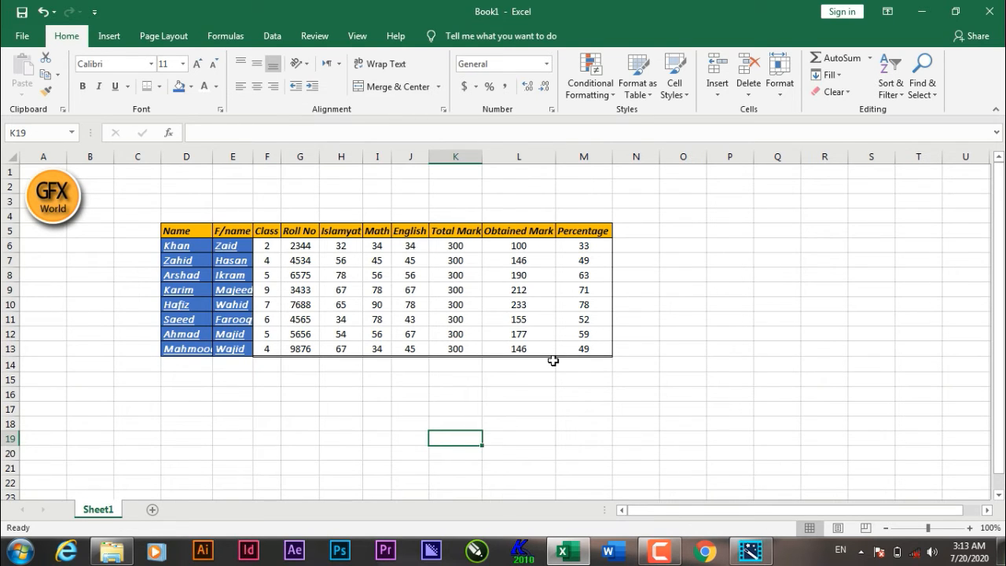
key("ctrl+z")
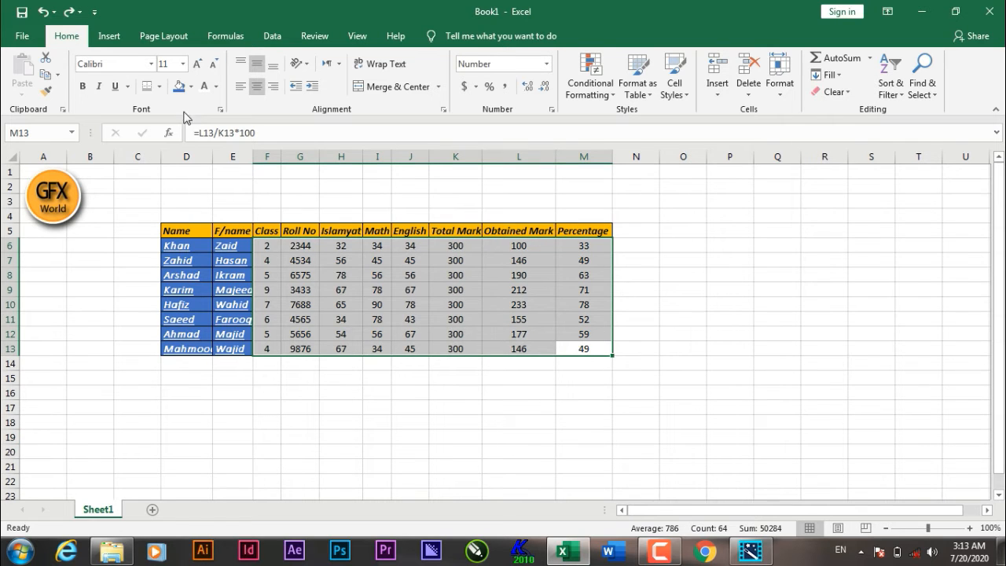
Step: Try drawing a freehand border box over columns O to T with Draw Border and undo it
left_click(160, 86)
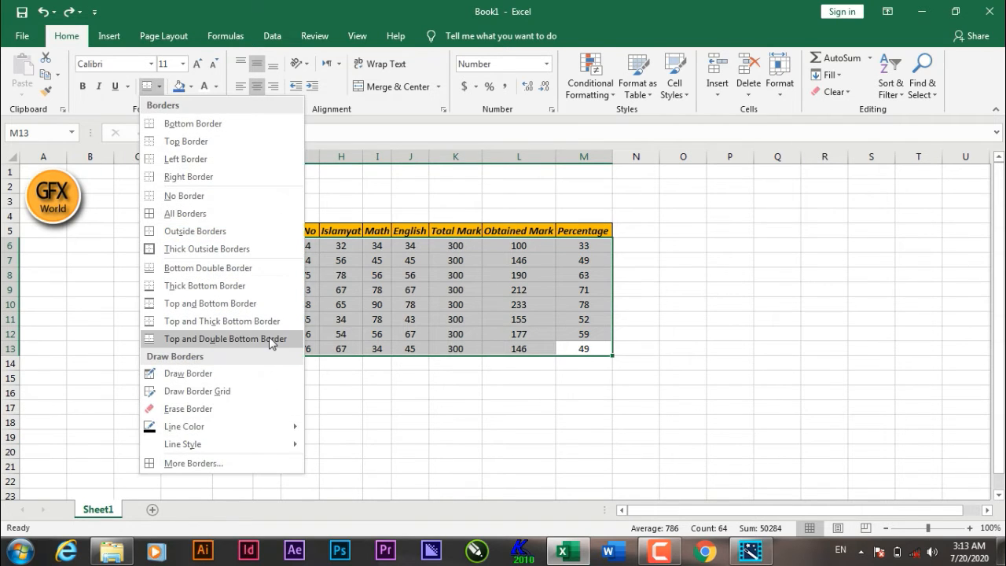
left_click(189, 374)
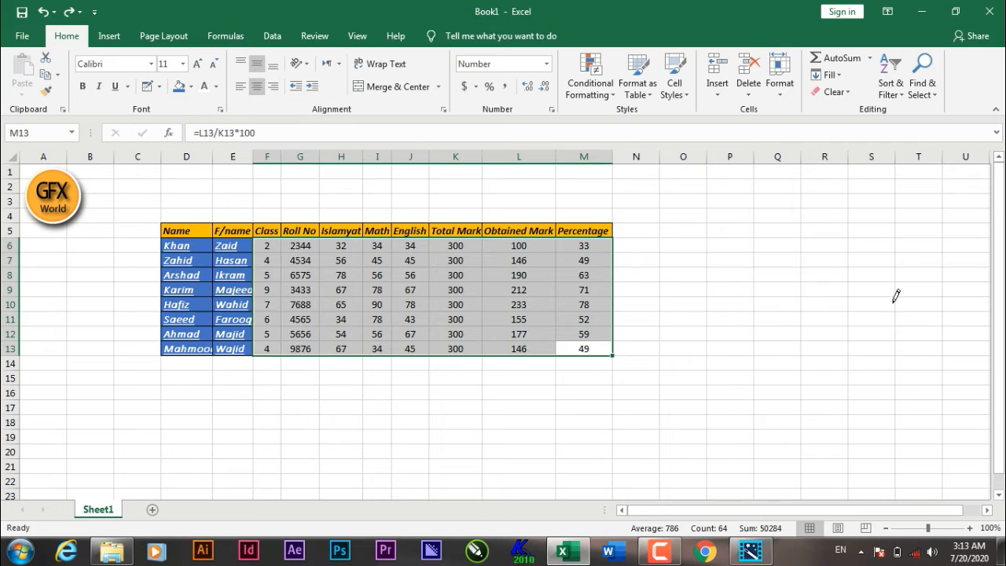
left_click(664, 226)
left_click_drag(734, 283, 910, 353)
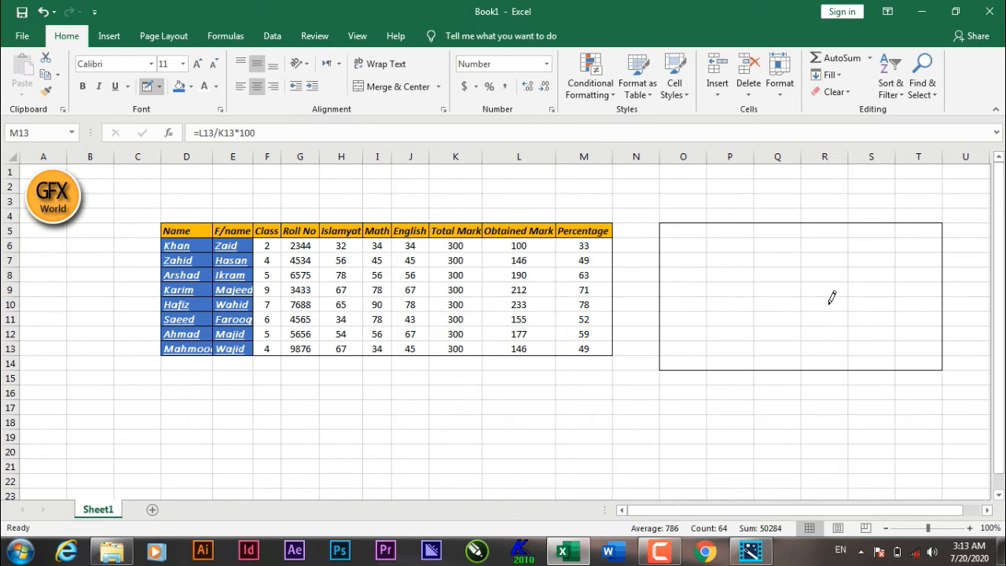
key("ctrl+z")
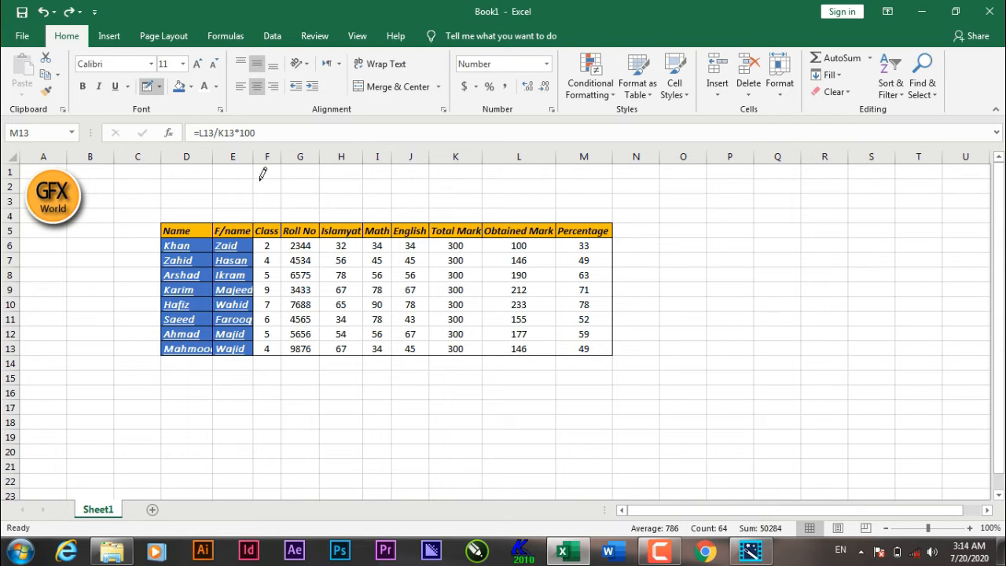
Step: Try to draw a freehand border box over columns Q to T with Draw Border
left_click(159, 86)
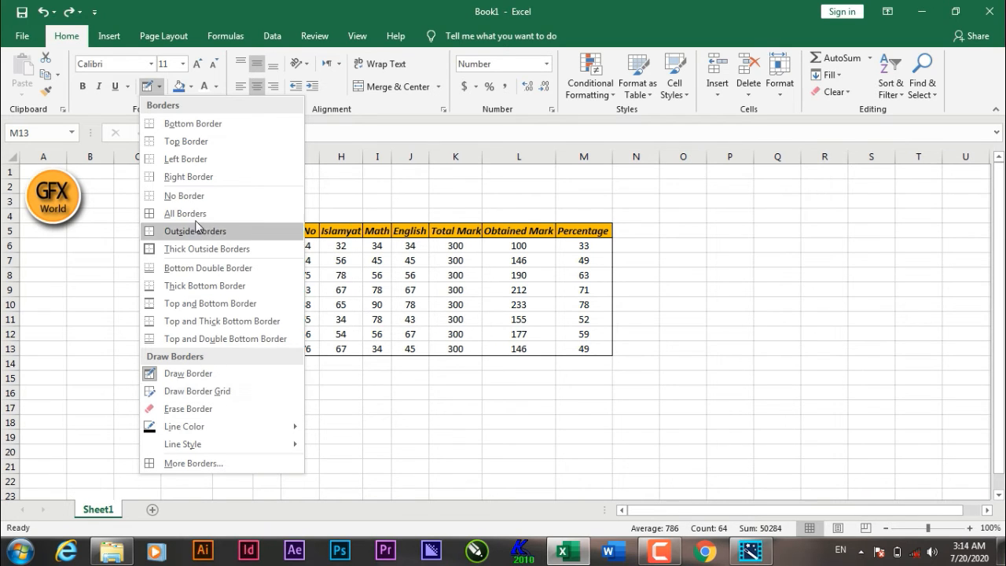
left_click(203, 399)
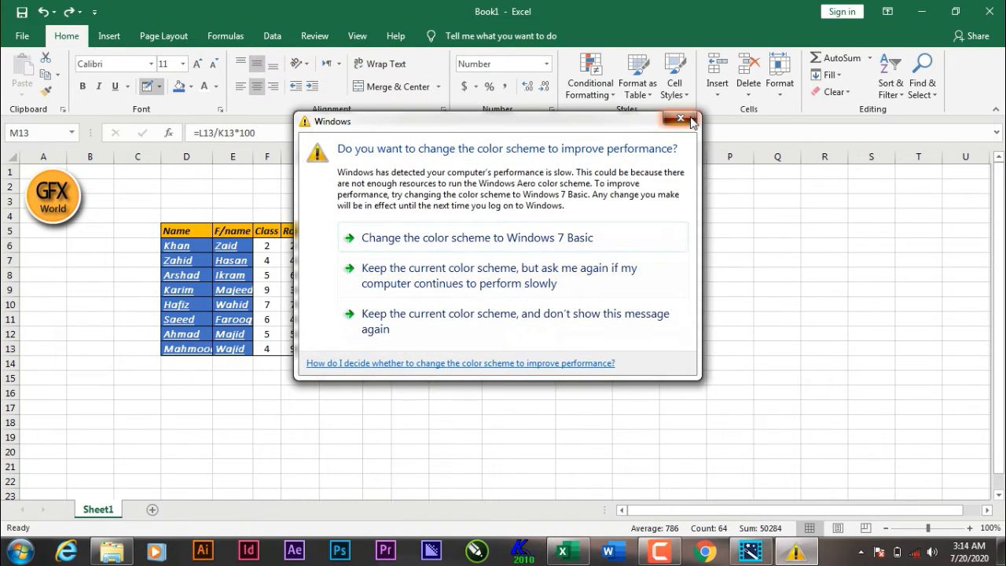
left_click(691, 122)
left_click(190, 86)
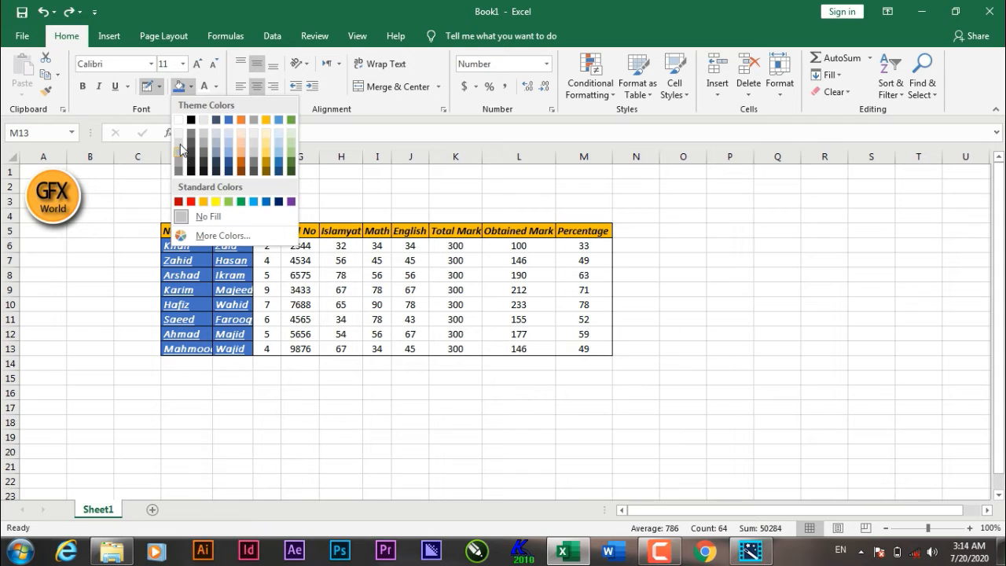
left_click(160, 86)
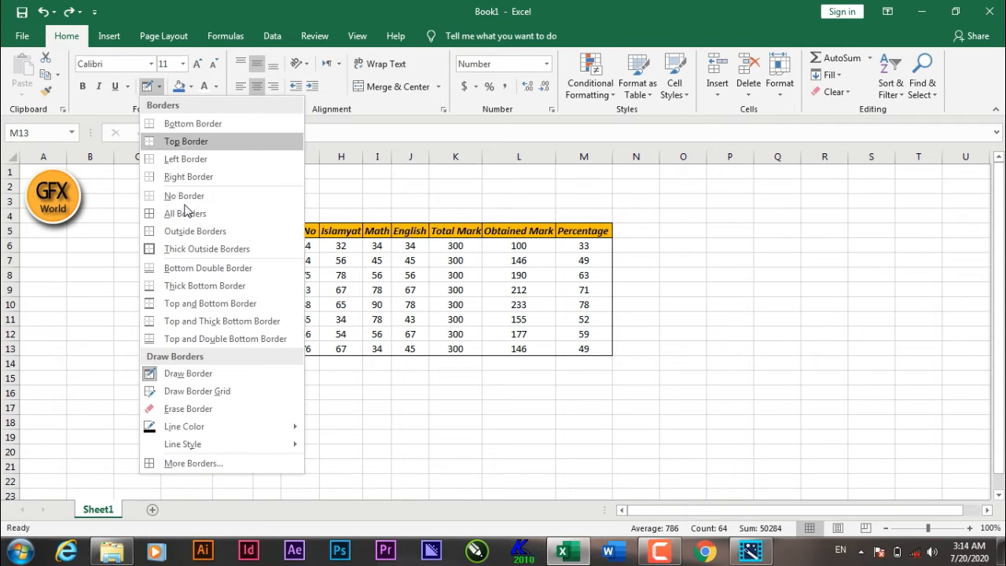
left_click(211, 374)
left_click_drag(757, 203, 931, 324)
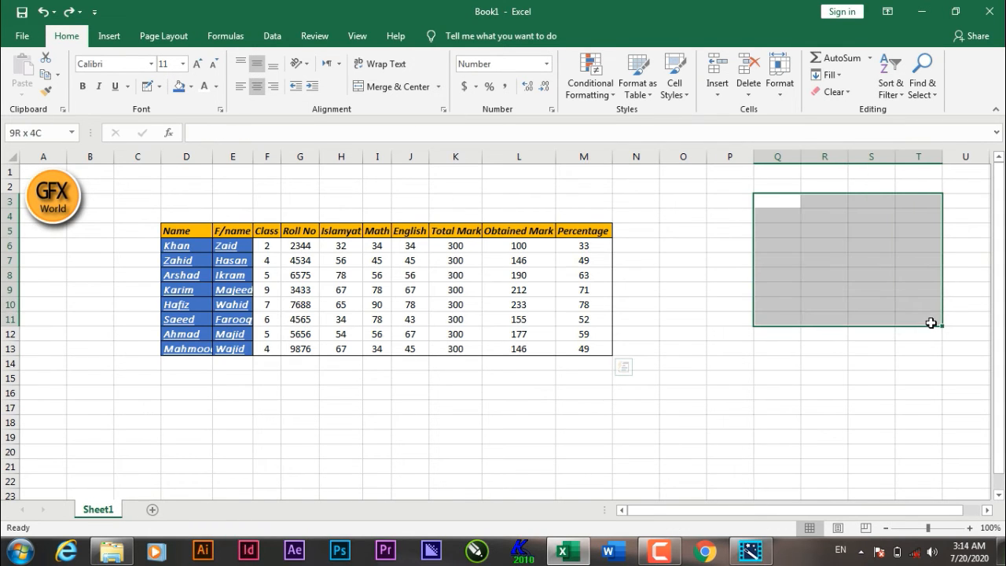
left_click(918, 423)
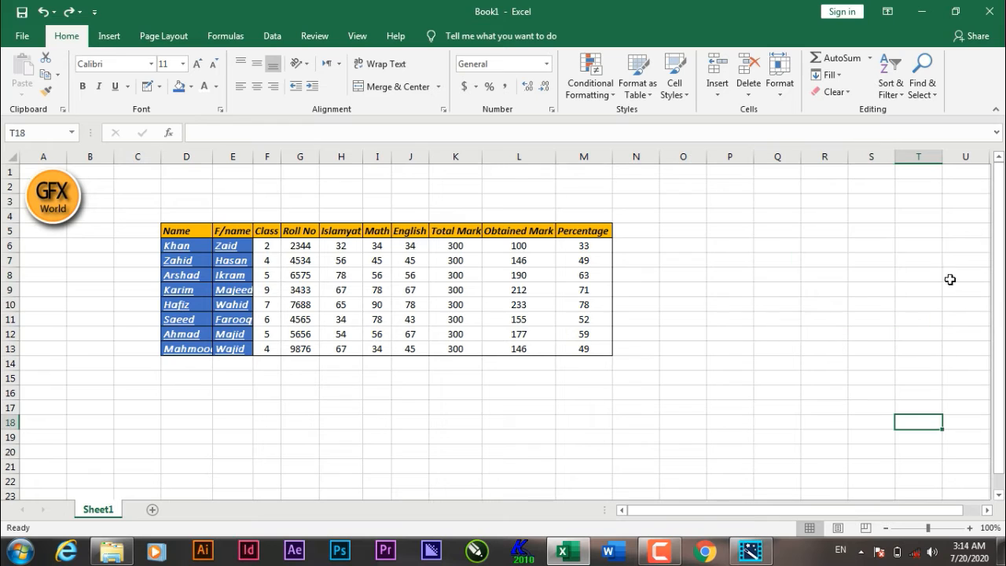
Step: Draw a freehand border box spanning about Q3:U12 with Draw Border
left_click(159, 86)
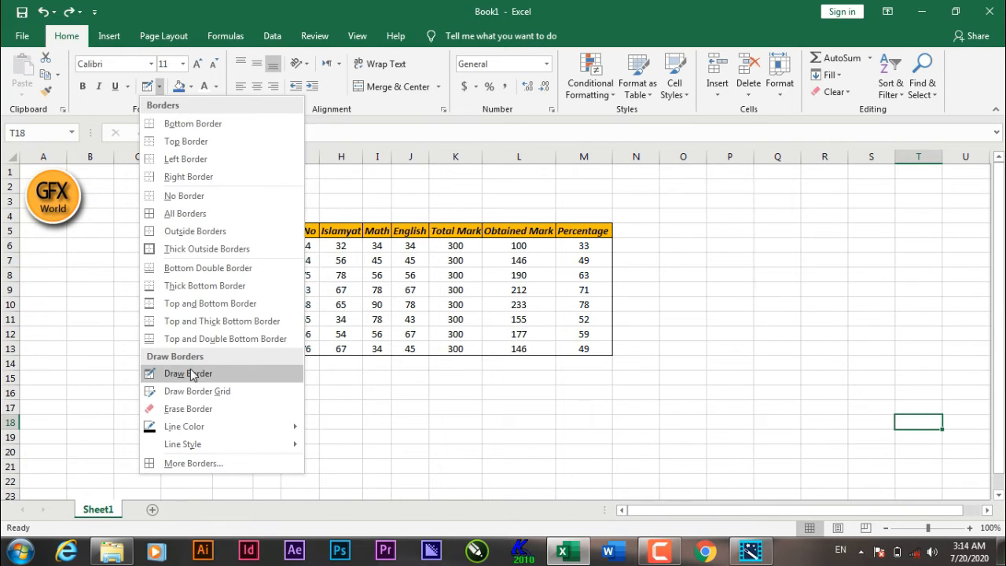
left_click(191, 375)
left_click_drag(760, 195, 972, 322)
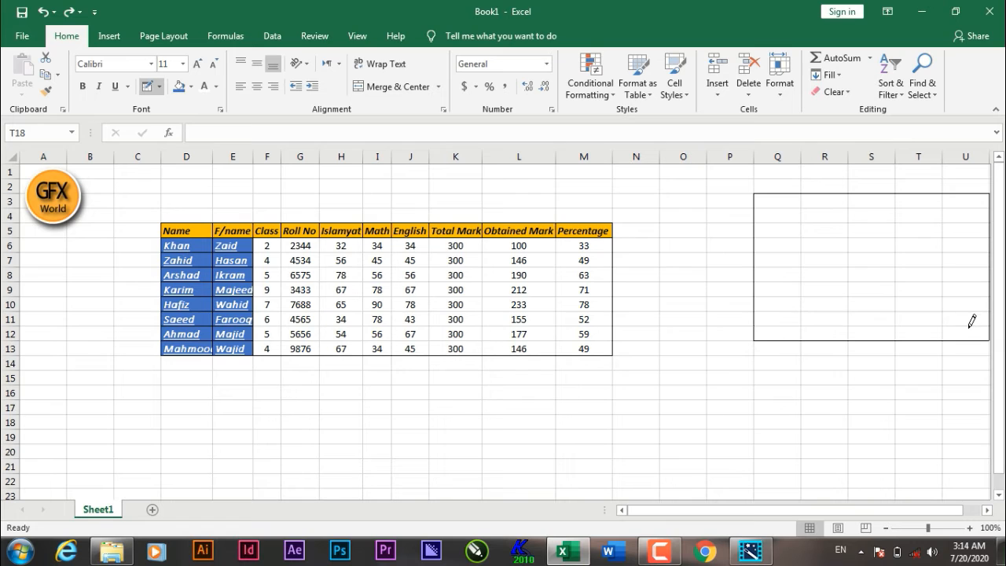
Step: Draw a border grid over about O14:T20 with Draw Border Grid
left_click(159, 86)
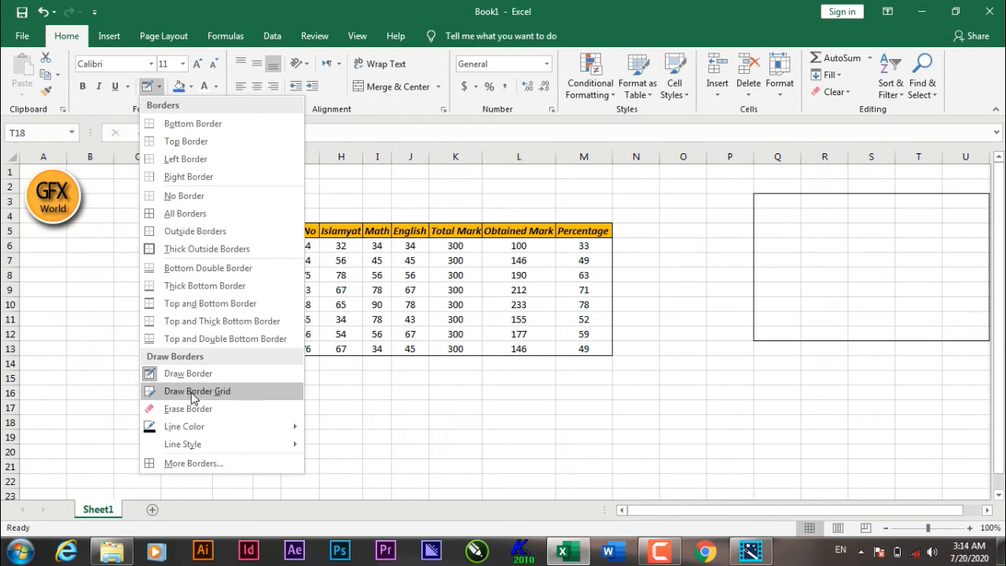
left_click(191, 394)
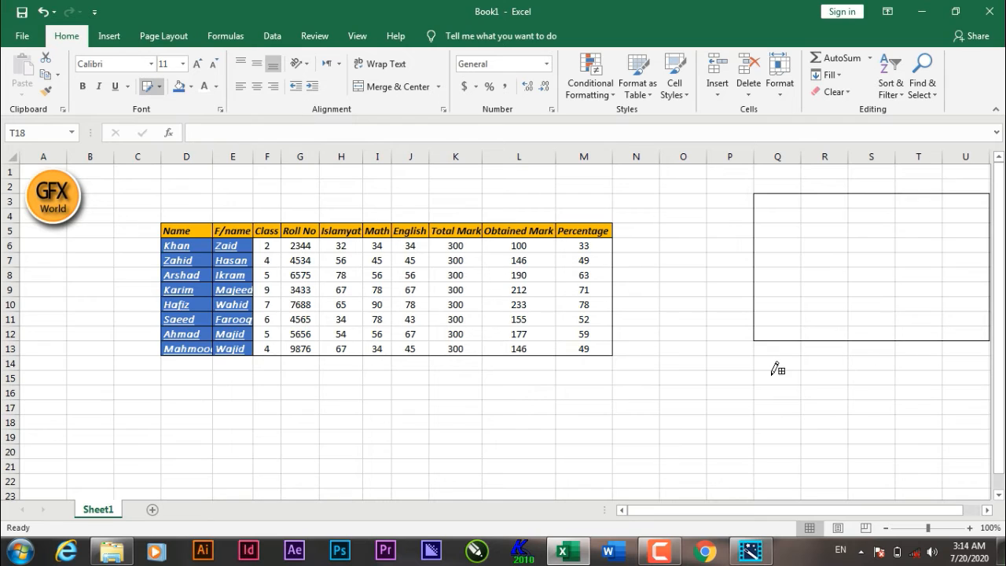
left_click_drag(704, 363, 777, 409)
left_click_drag(878, 438, 919, 448)
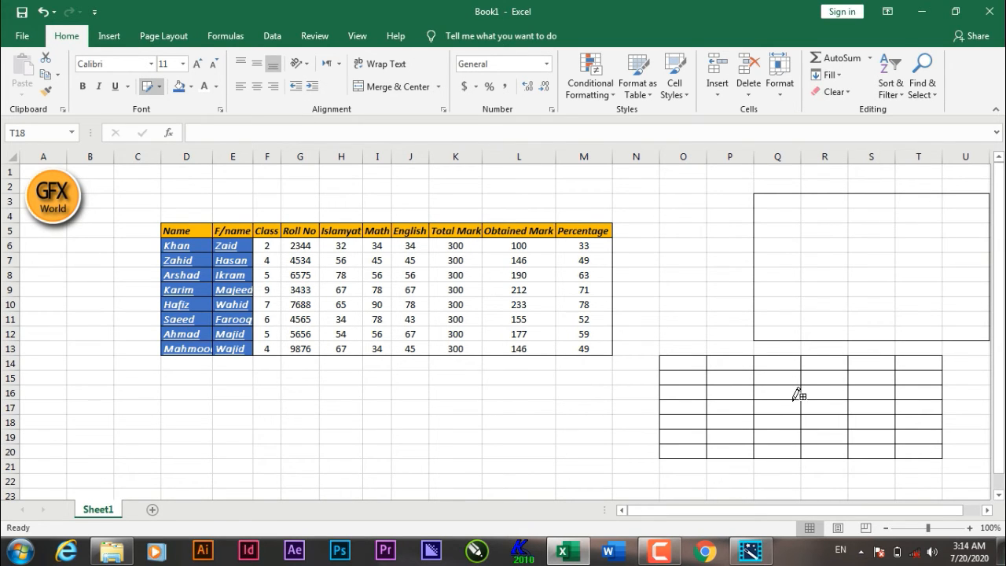
Step: Erase the inner grid lines across about P16:T18 with Erase Border
left_click(159, 88)
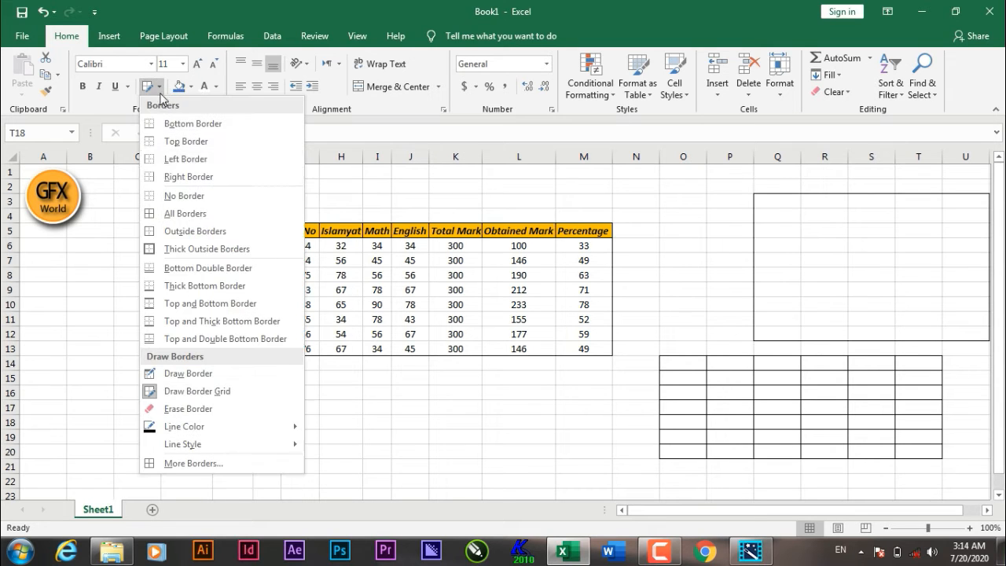
left_click(216, 410)
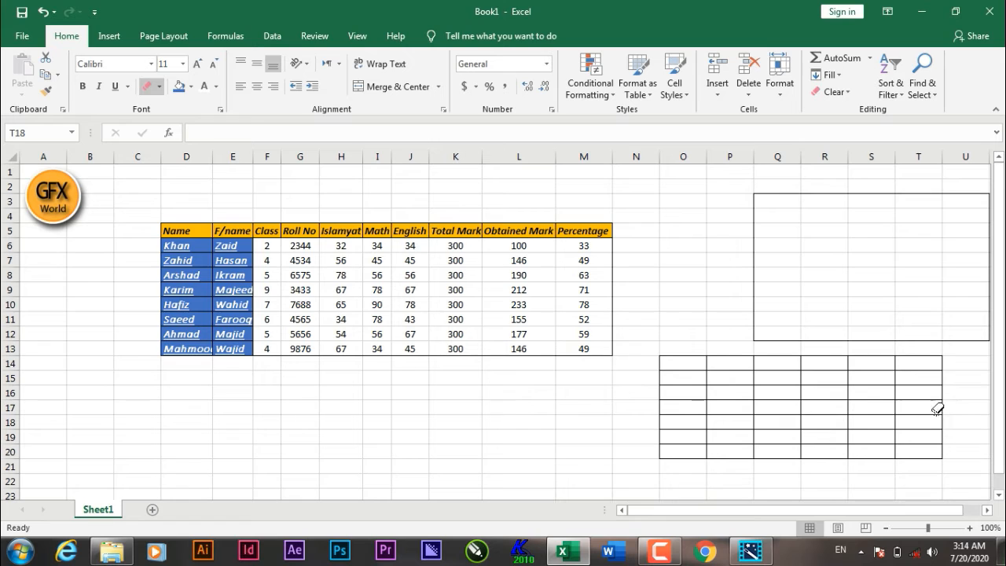
mouse_move(925, 384)
left_mouse_down()
mouse_move(921, 423)
mouse_move(821, 425)
mouse_move(760, 406)
mouse_move(735, 414)
mouse_move(801, 399)
left_mouse_up()
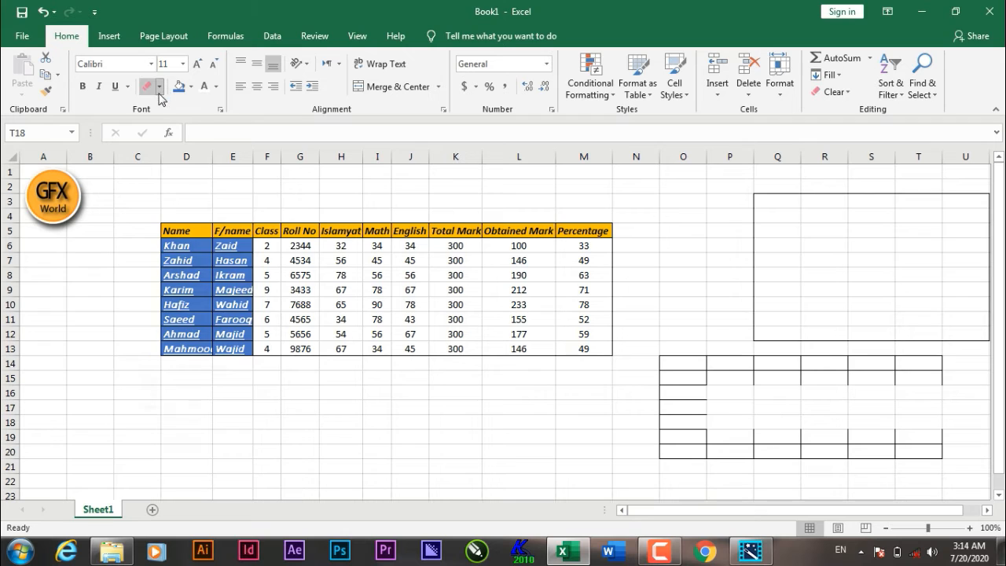
Step: Set the border line color to gold and draw a gold border grid over about K17:M21
left_click(159, 88)
mouse_move(216, 434)
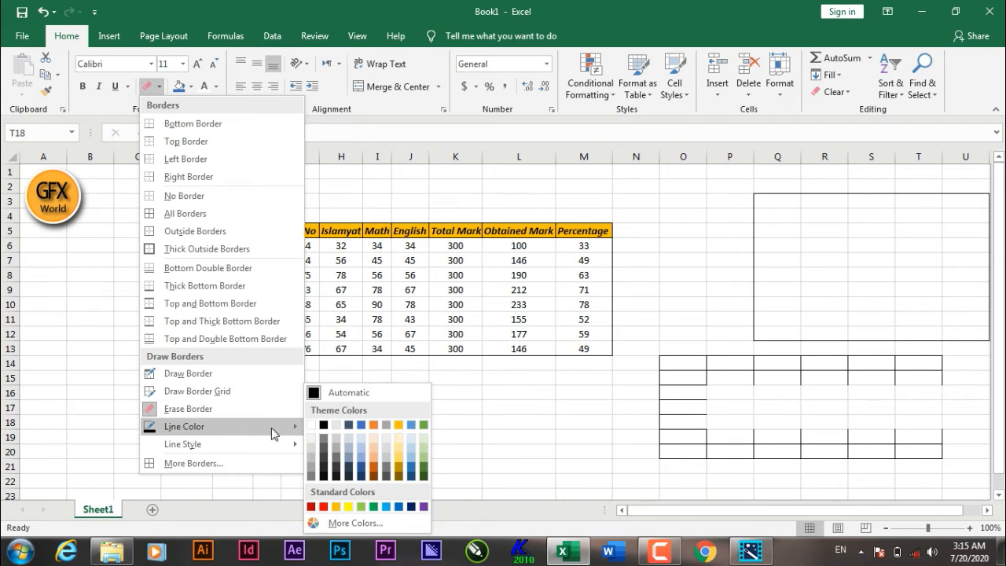
left_click(398, 423)
left_click_drag(431, 400, 565, 464)
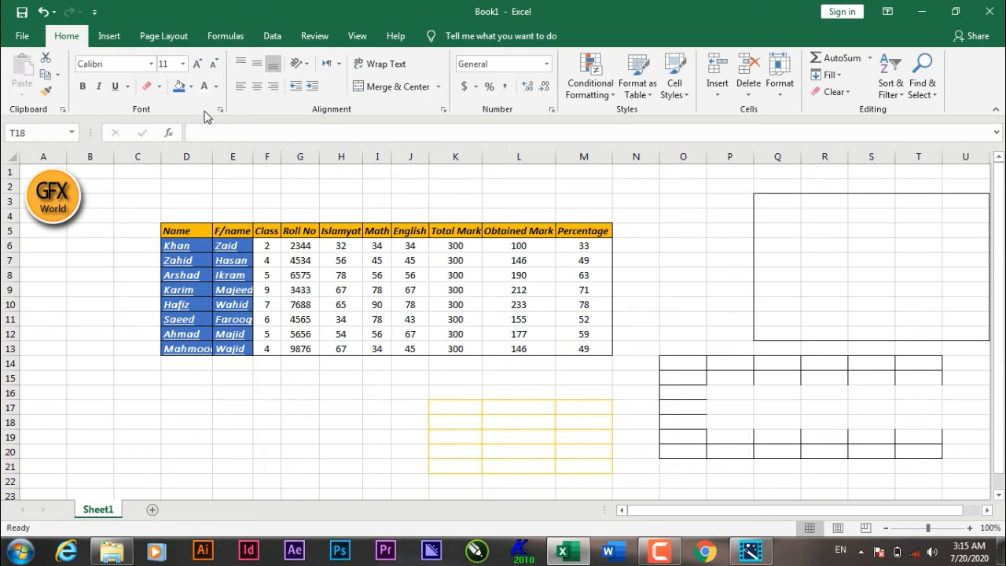
Step: Pick a thicker line style and draw a gold border grid over about E16:I22
left_click(191, 88)
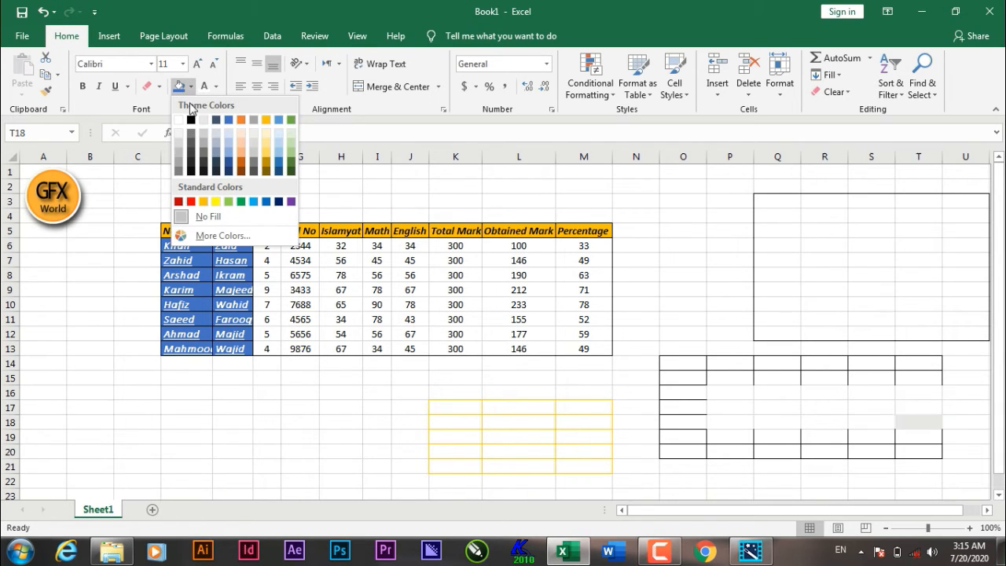
left_click(159, 87)
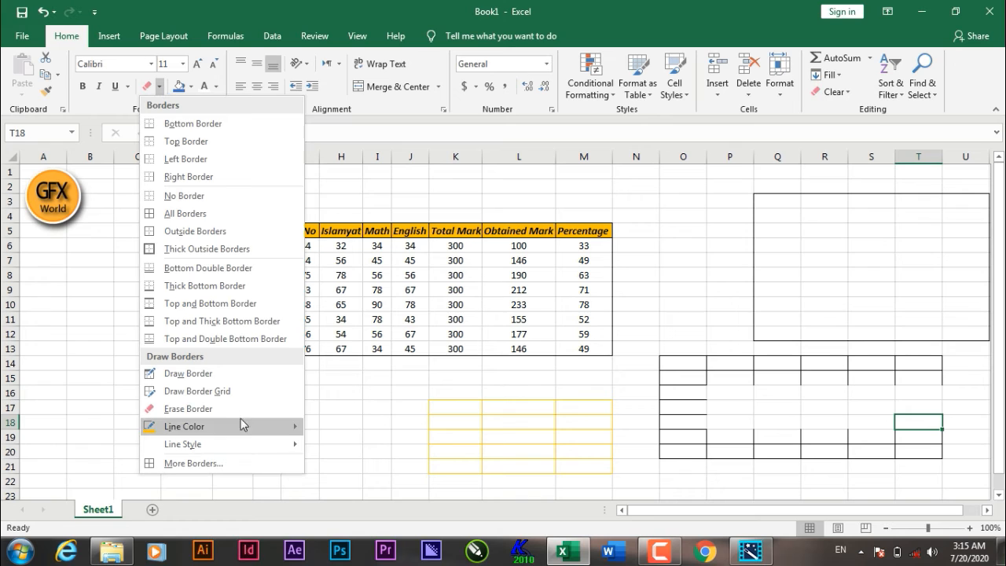
mouse_move(211, 451)
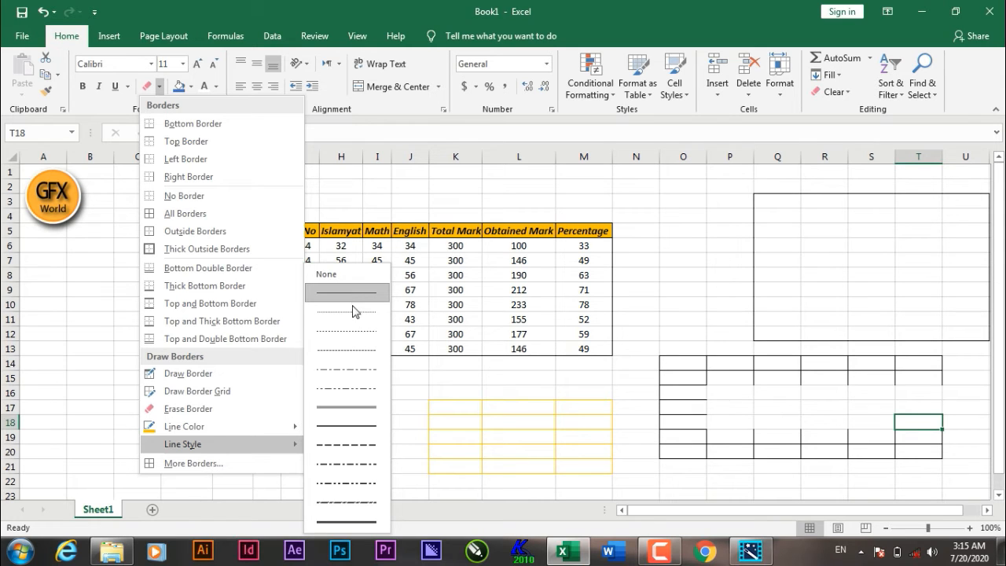
left_click(346, 407)
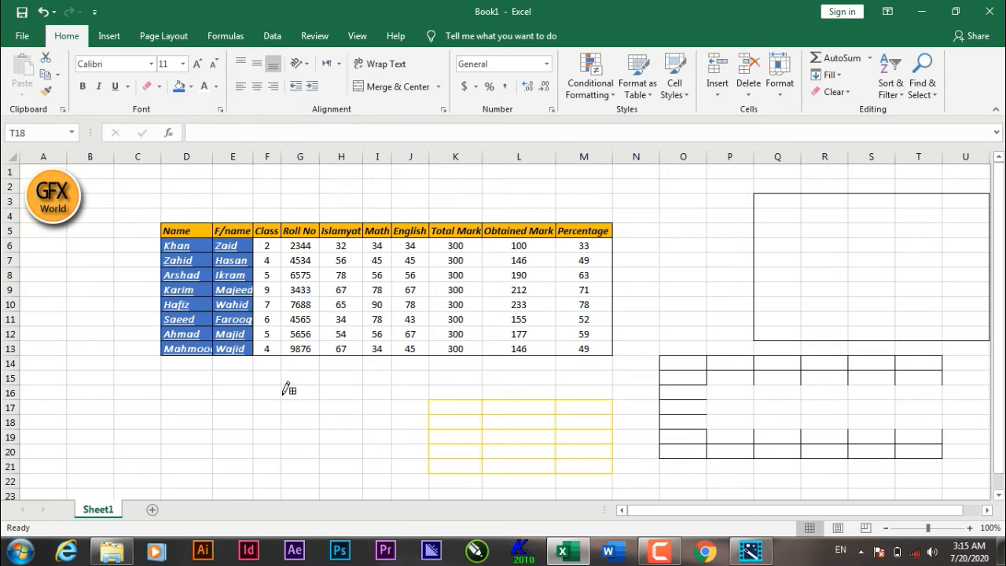
left_click_drag(222, 388, 381, 470)
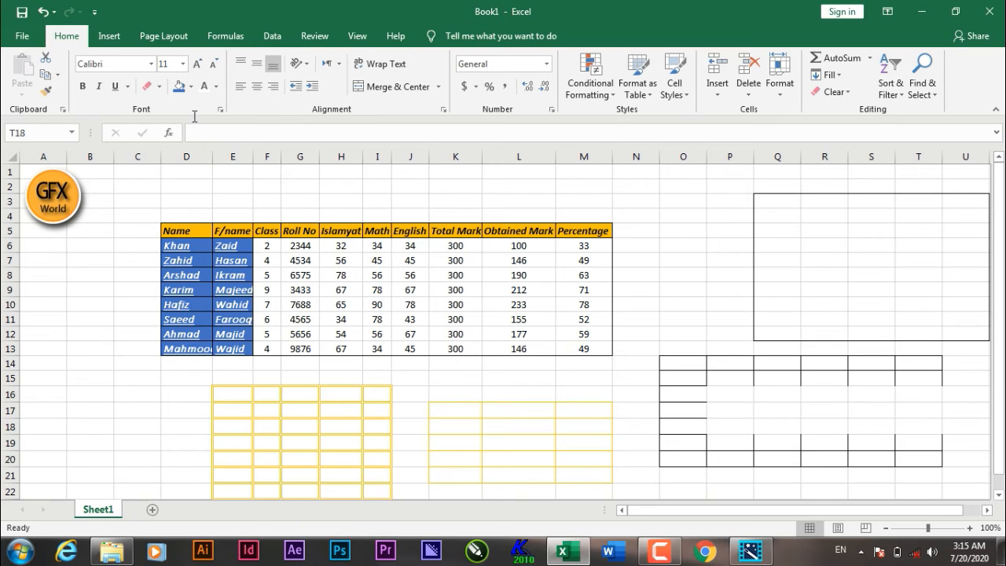
Step: Try a dash-dot outline with individual edge borders in the More Borders dialog and cancel it
left_click(160, 86)
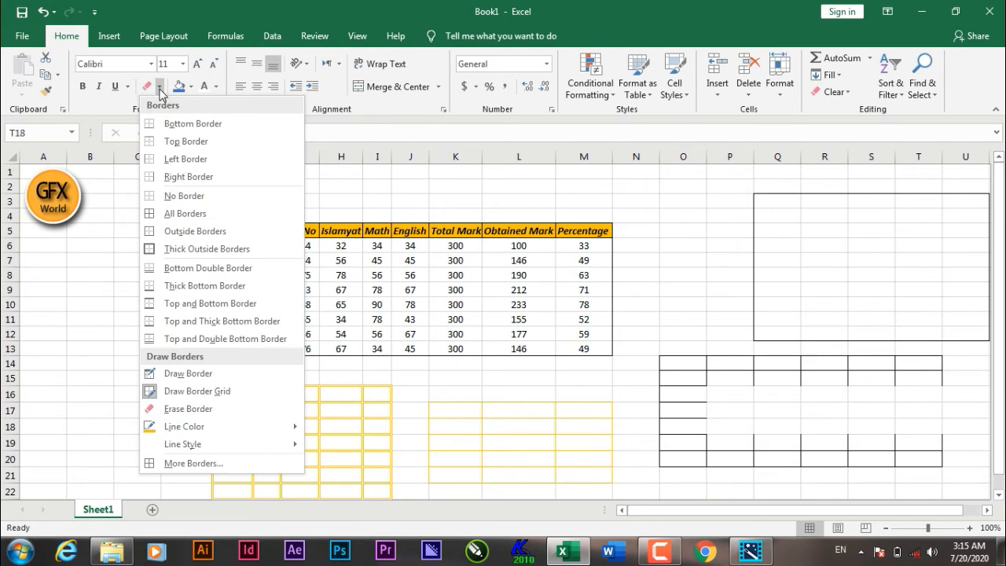
left_click(214, 464)
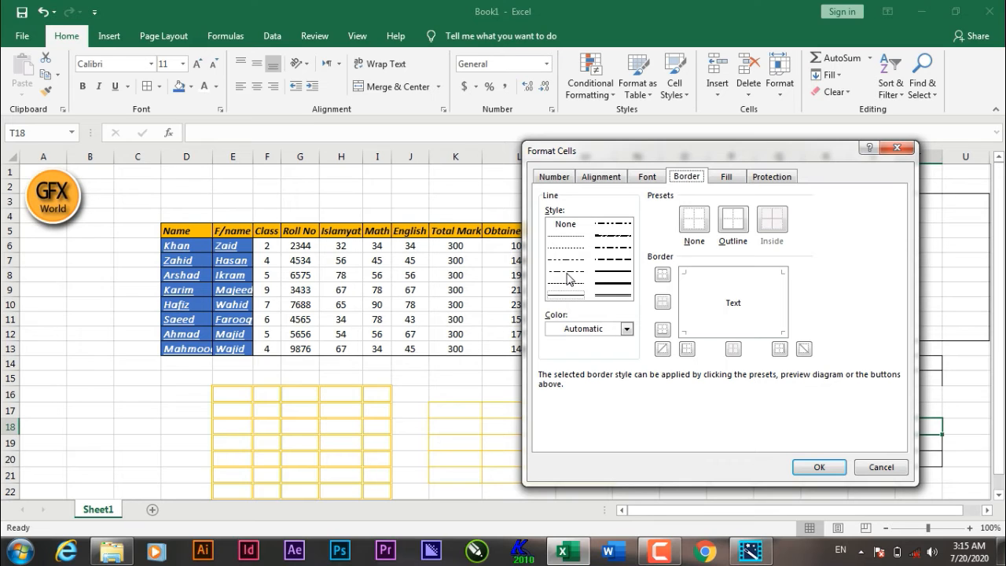
left_click(566, 272)
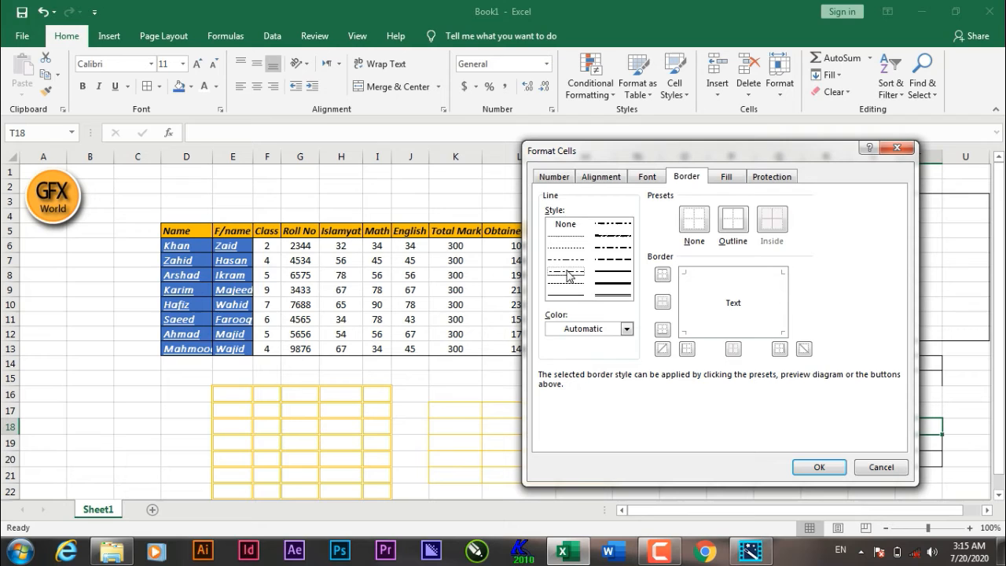
left_click(737, 222)
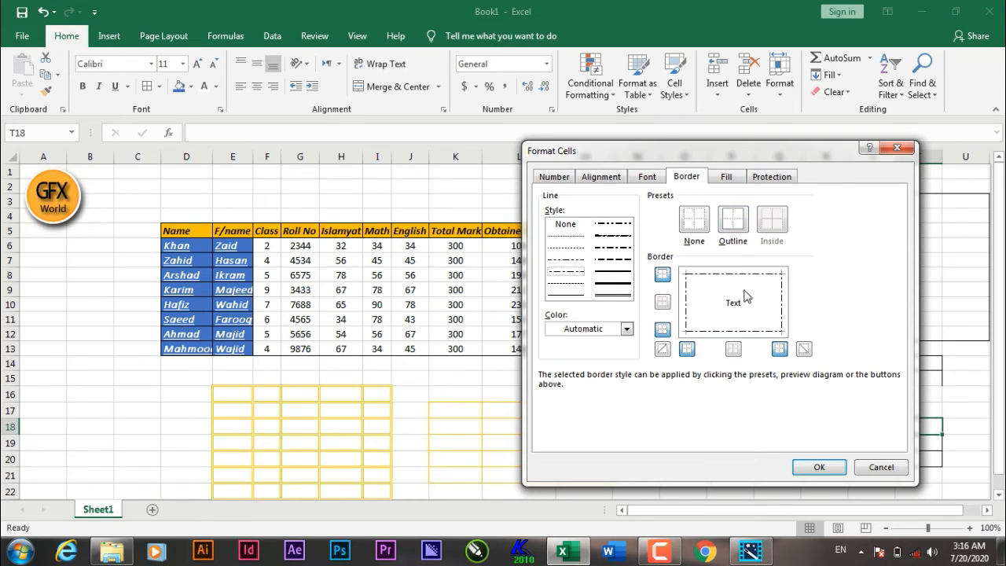
left_click(663, 275)
left_click(663, 277)
left_click(665, 333)
left_click(779, 348)
left_click(688, 348)
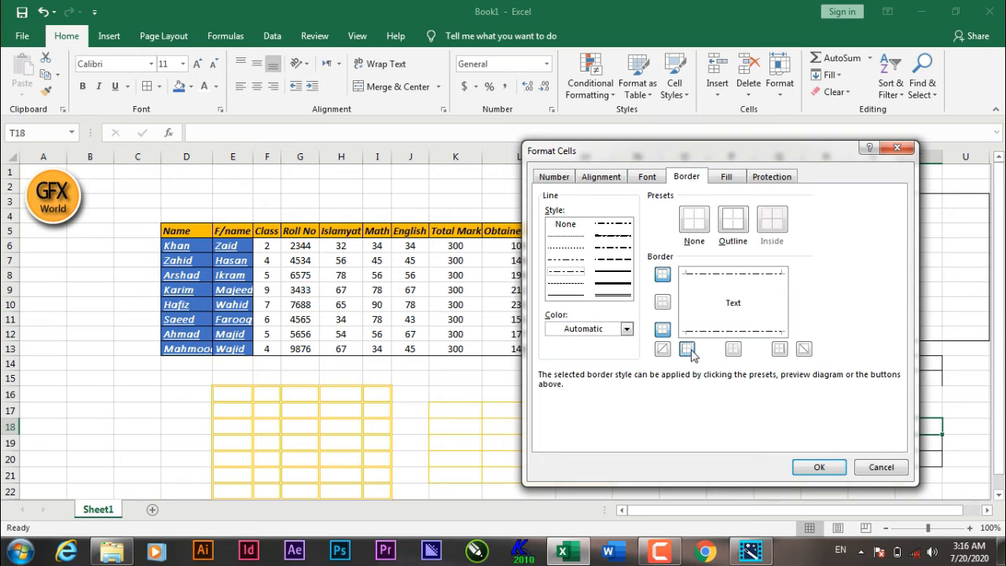
left_click(736, 228)
left_click(690, 118)
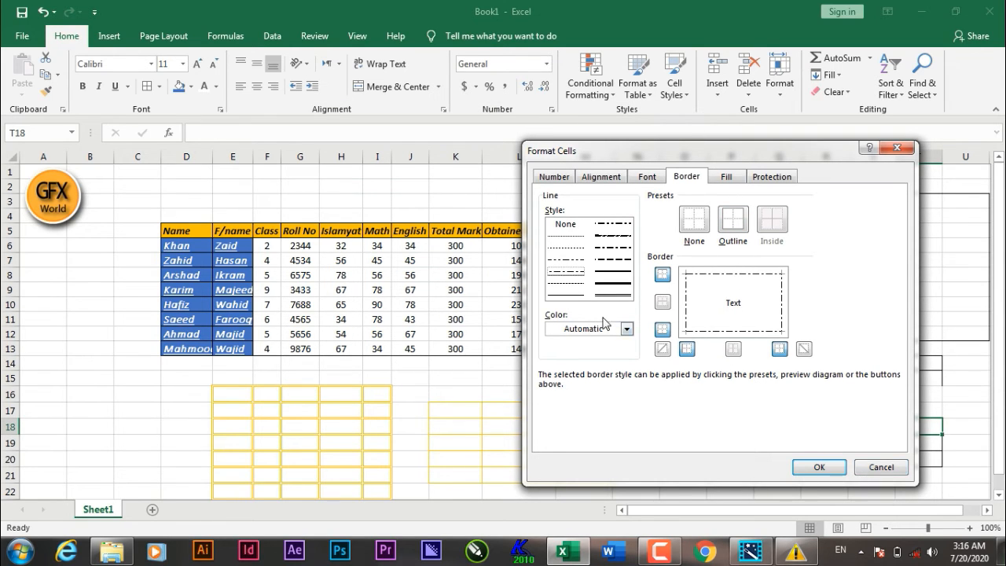
left_click(627, 329)
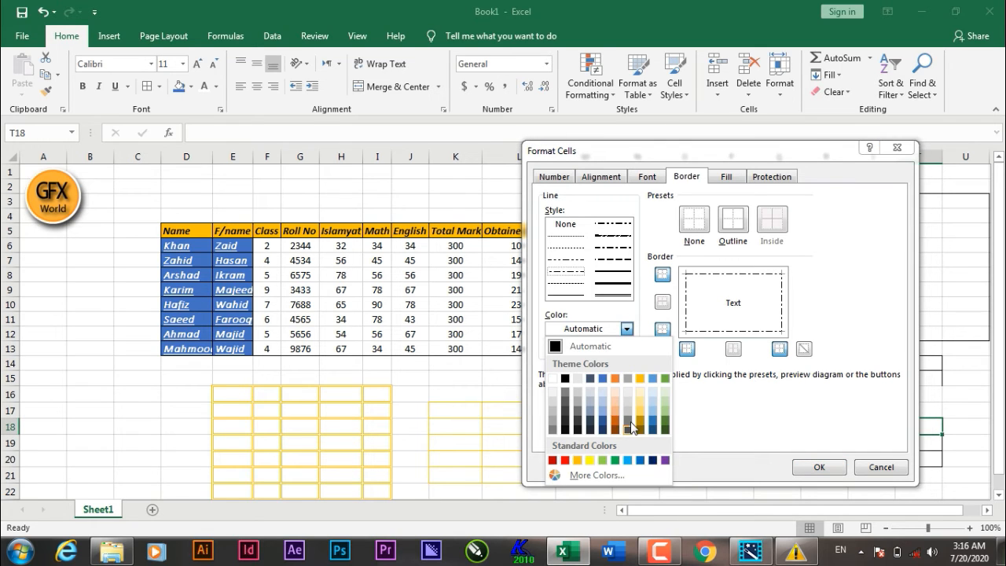
left_click(627, 329)
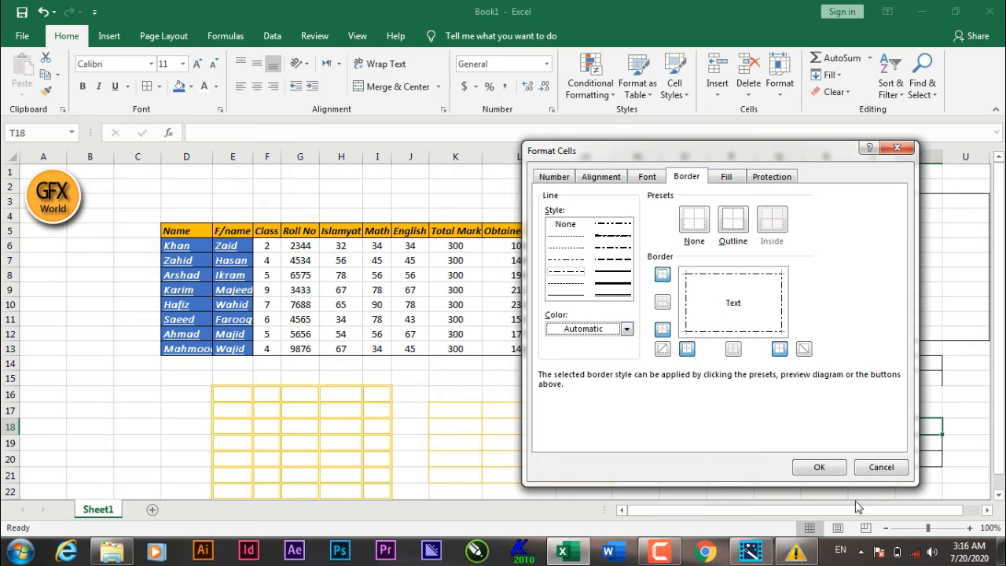
left_click(894, 470)
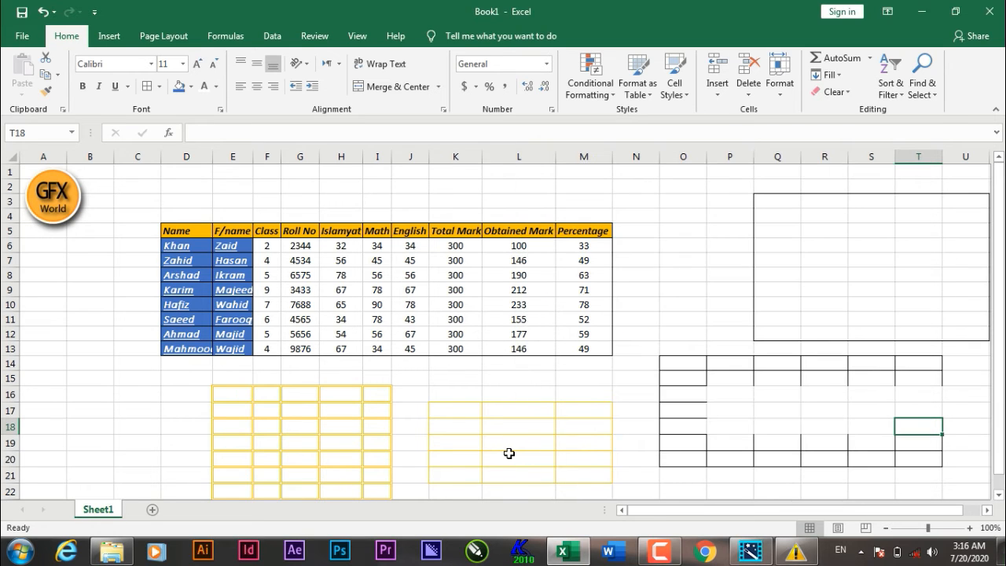
Step: Select about H16:L21 and apply inside borders with a middle horizontal line in the More Borders dialog
left_click_drag(325, 388, 514, 467)
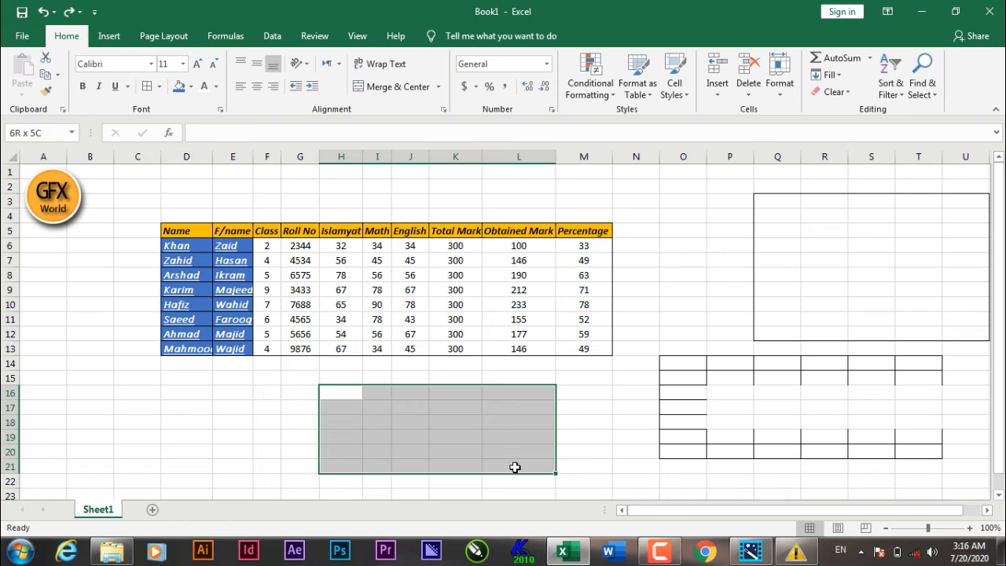
left_click(159, 86)
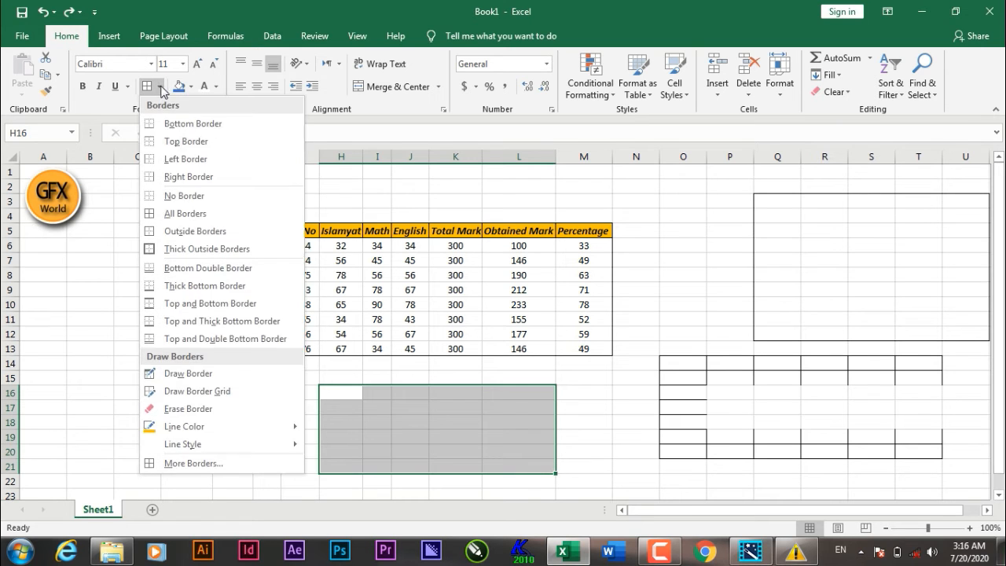
left_click(201, 465)
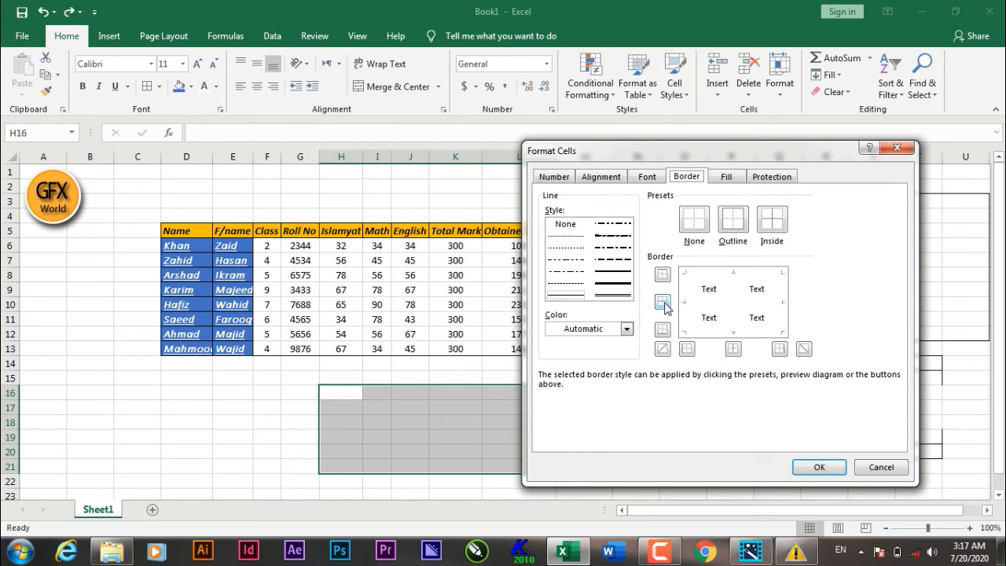
left_click(665, 304)
left_click(774, 221)
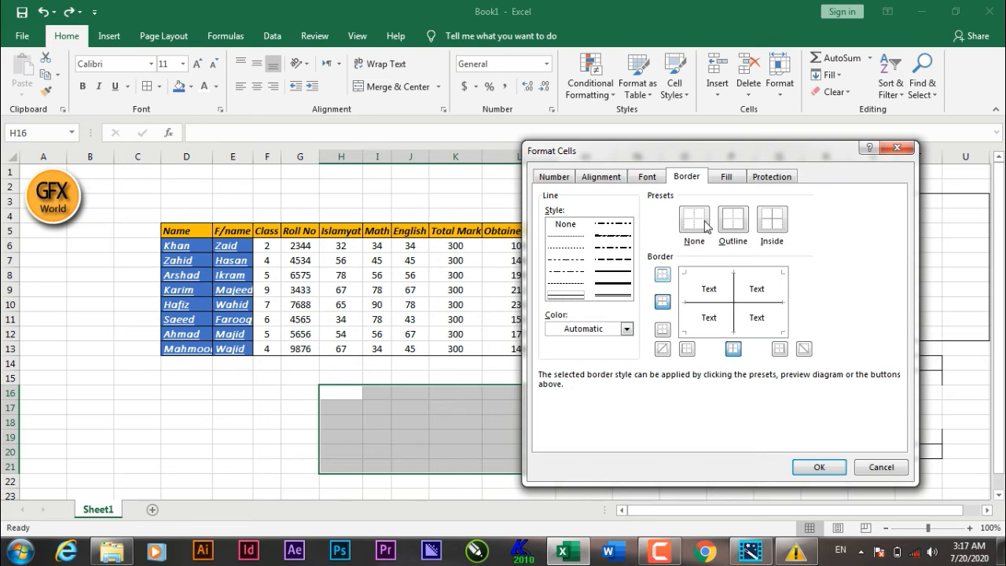
Step: Apply an orange-to-gold two-color gradient fill with From center shading to the selection, then undo it
left_click(727, 178)
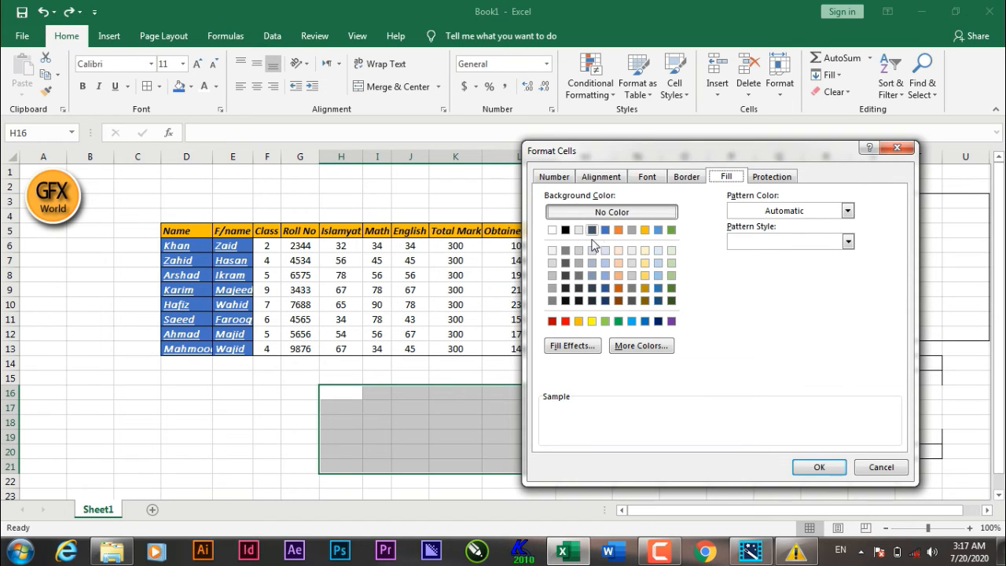
left_click(645, 263)
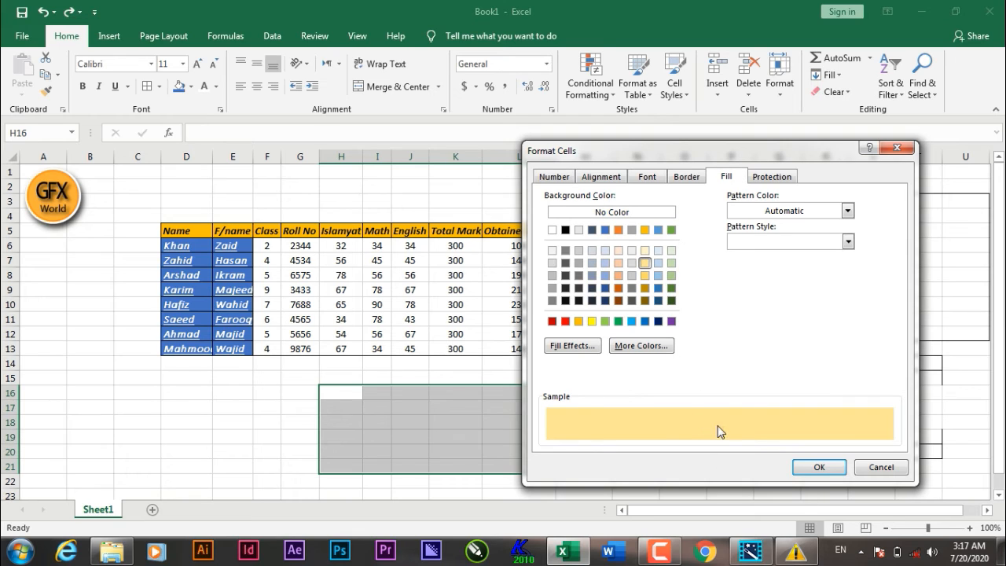
left_click(658, 288)
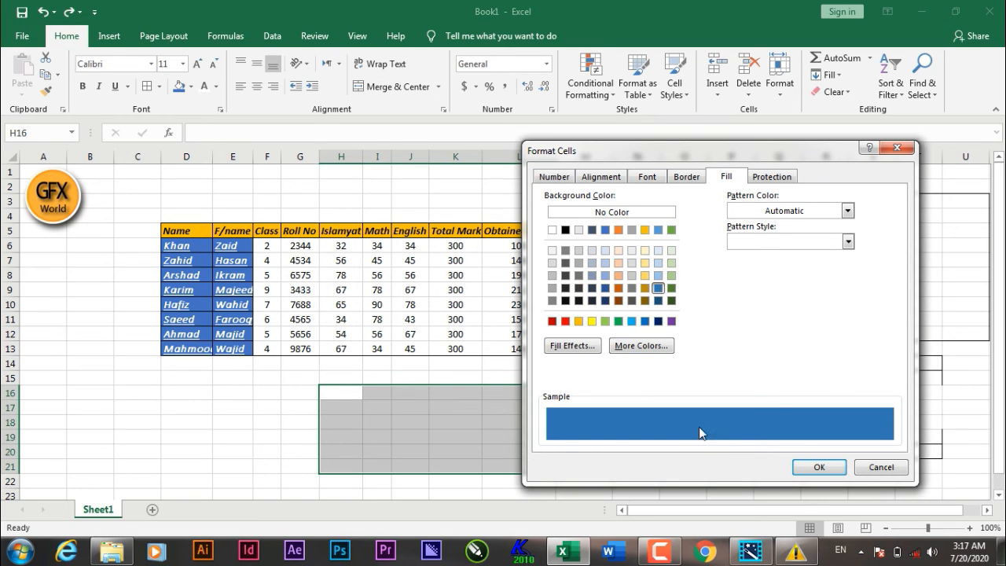
left_click(569, 347)
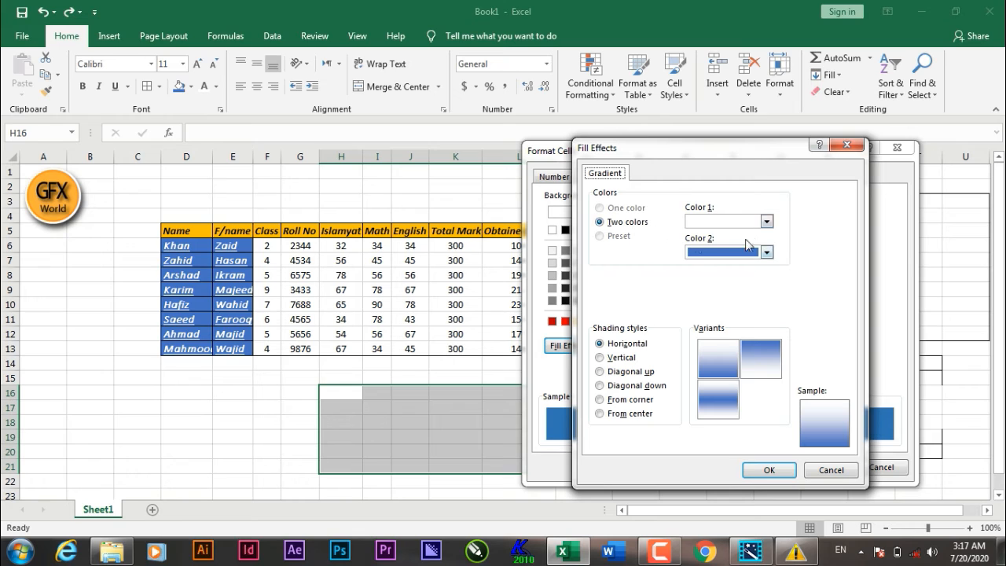
left_click(766, 224)
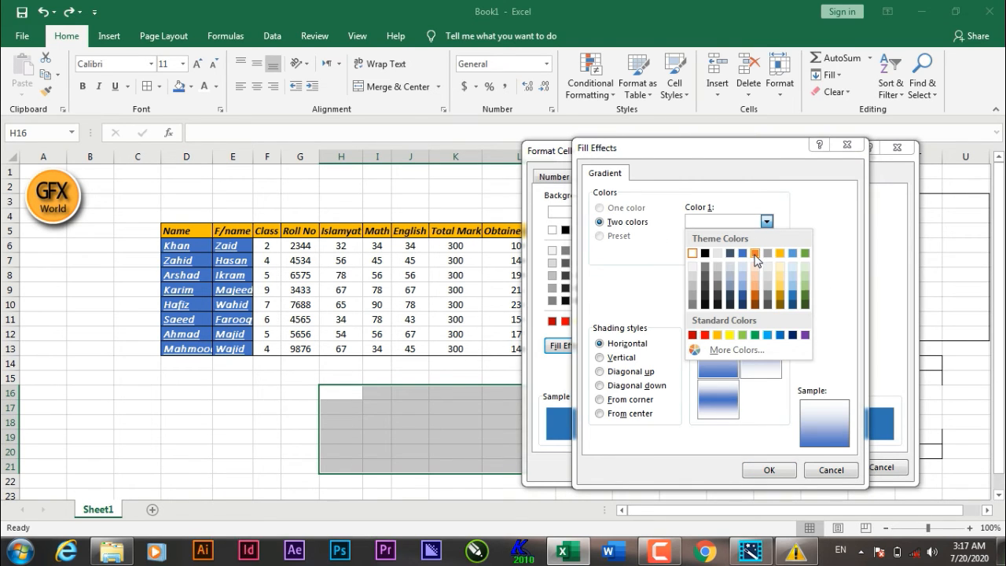
left_click(755, 254)
left_click(766, 251)
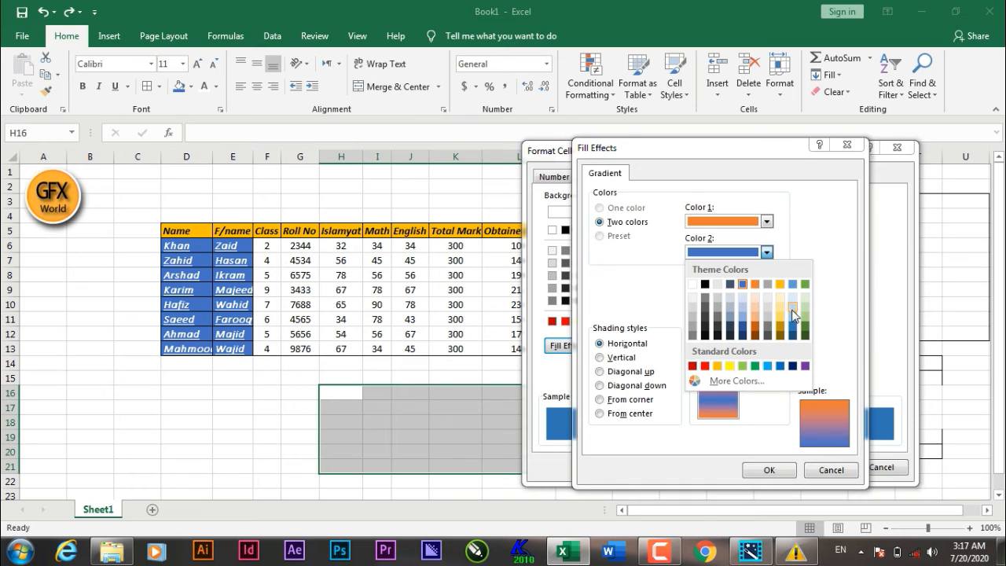
left_click(781, 285)
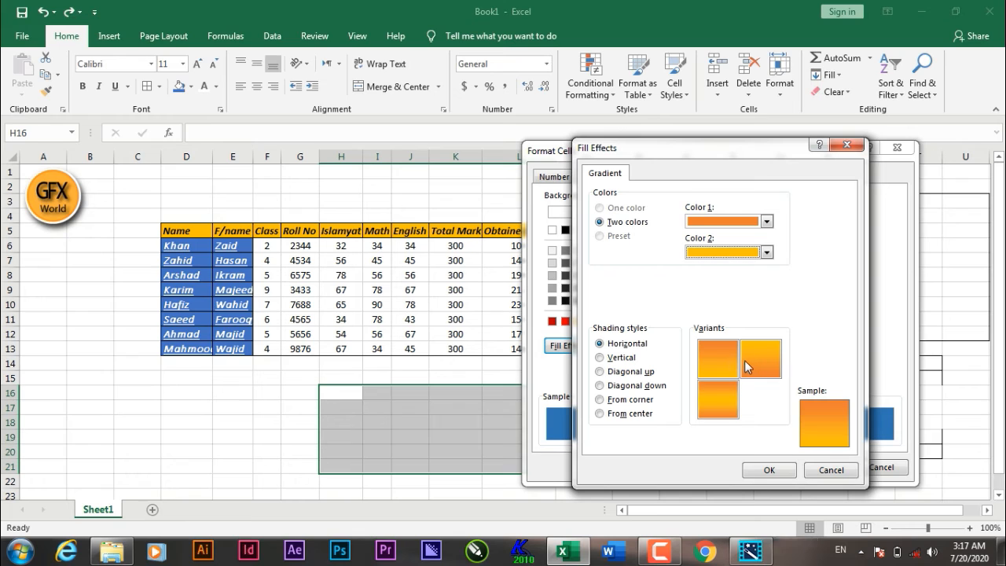
left_click(601, 359)
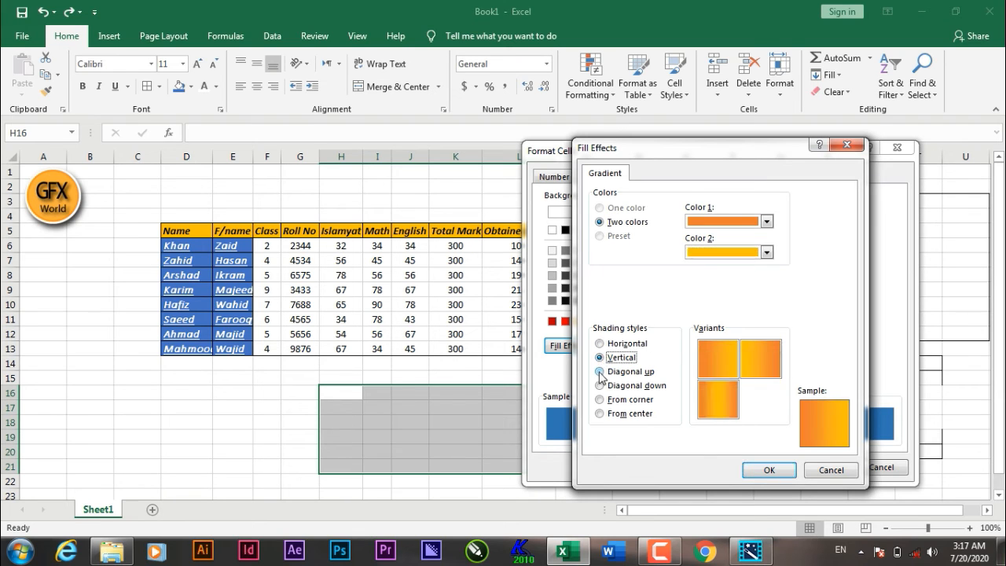
left_click(607, 373)
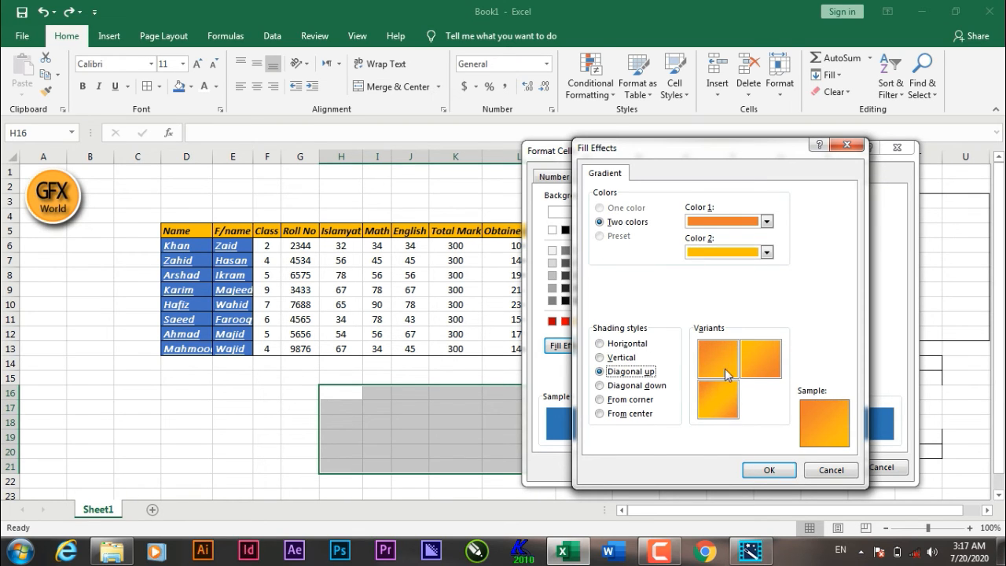
left_click(613, 389)
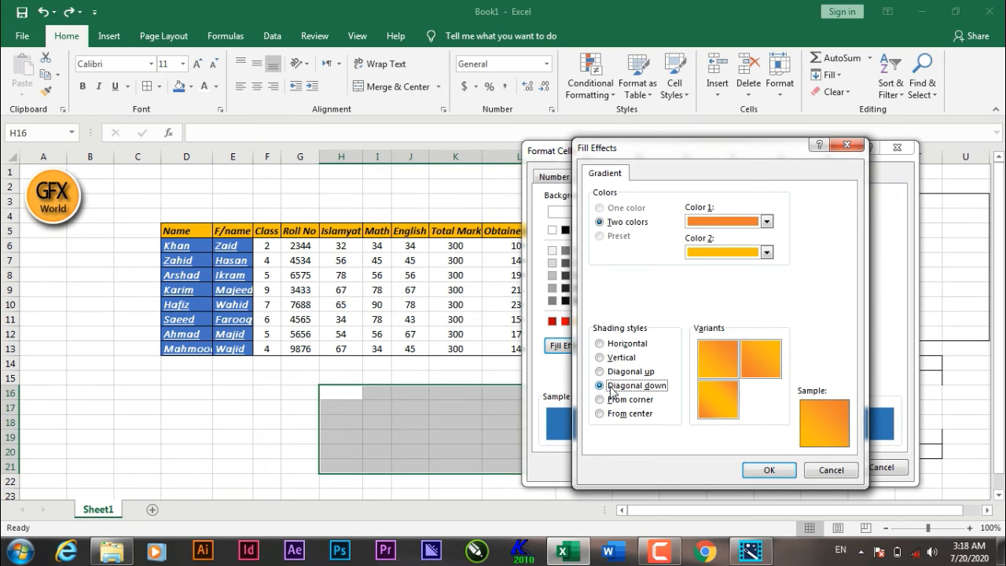
left_click(607, 402)
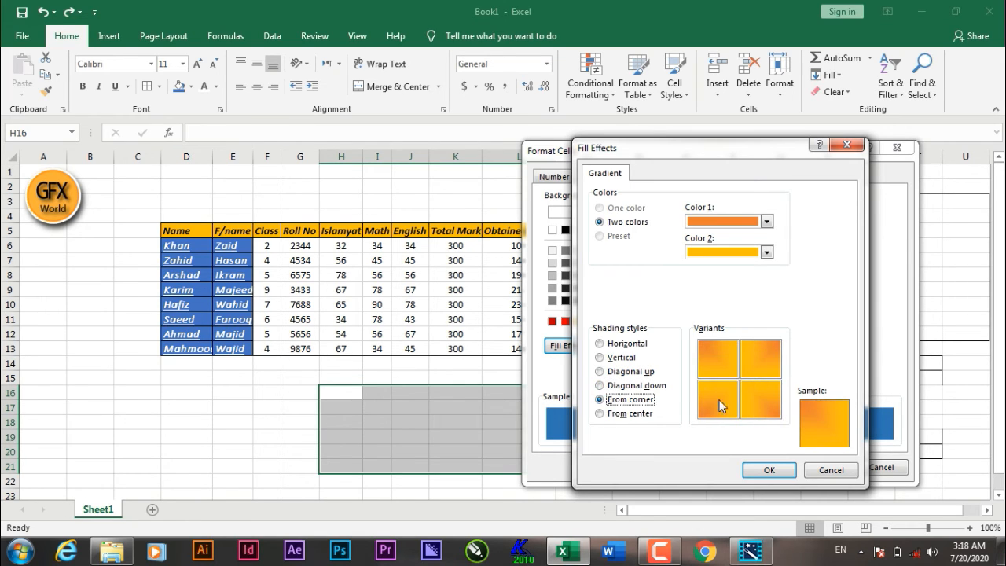
left_click(634, 414)
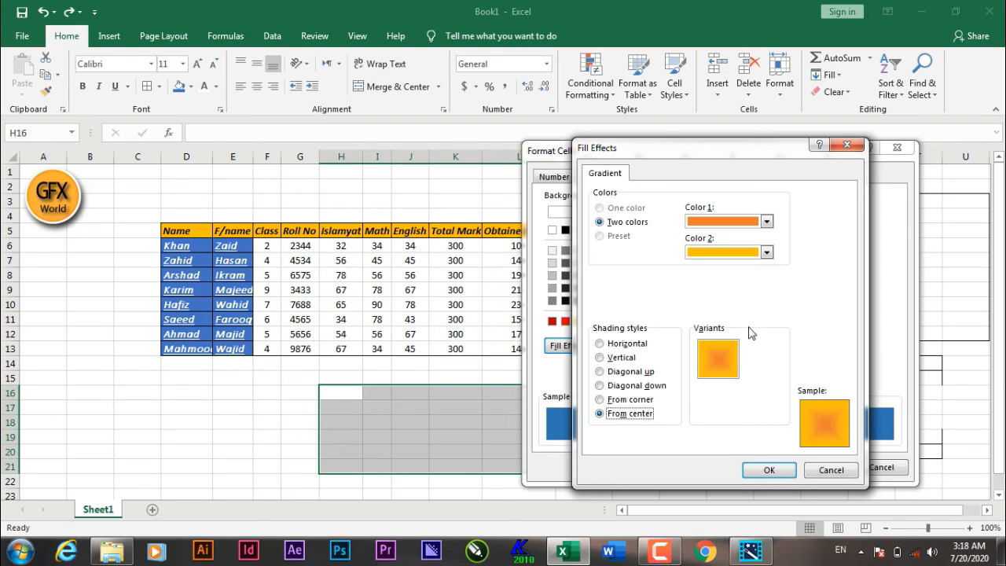
left_click(770, 472)
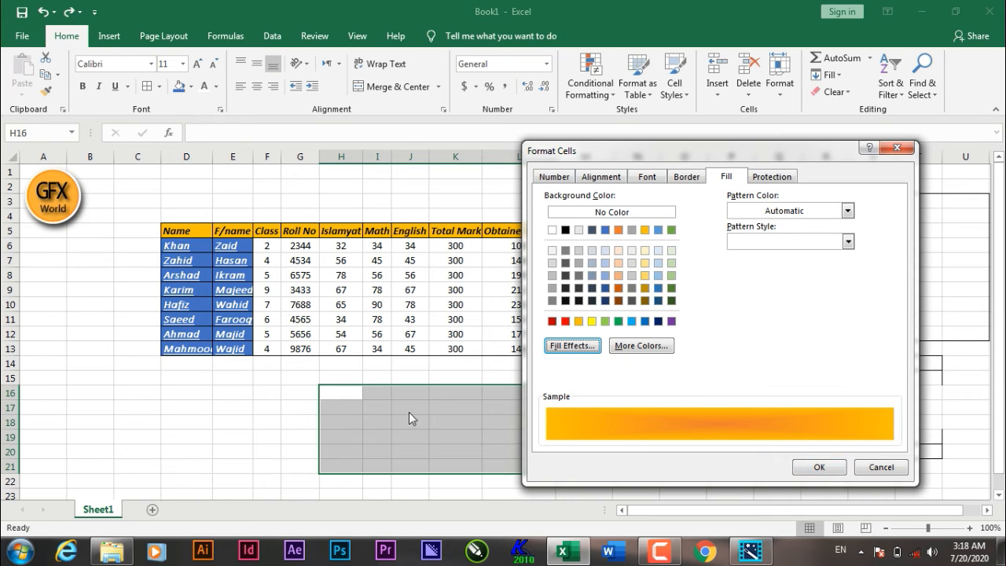
left_click(818, 467)
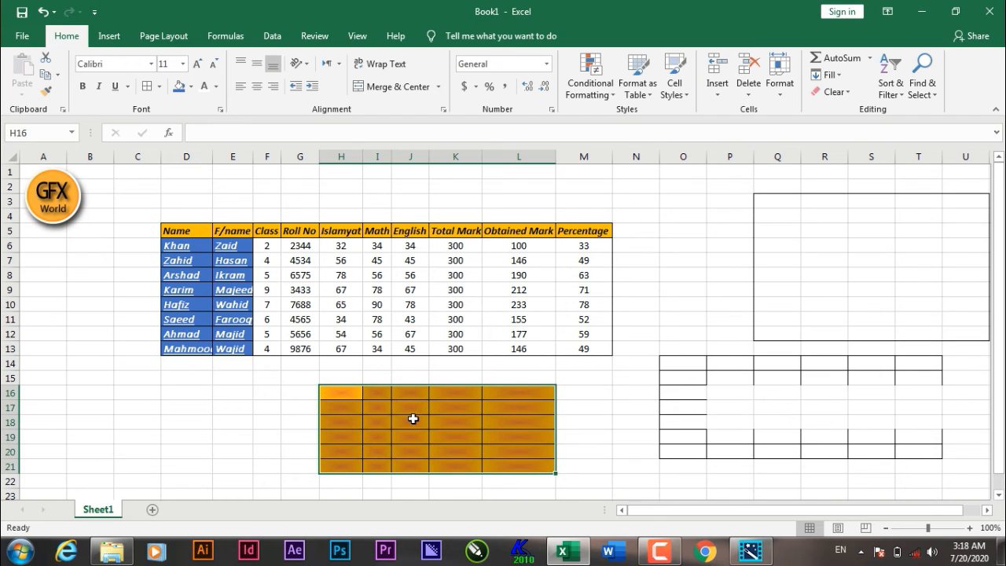
key("ctrl+z")
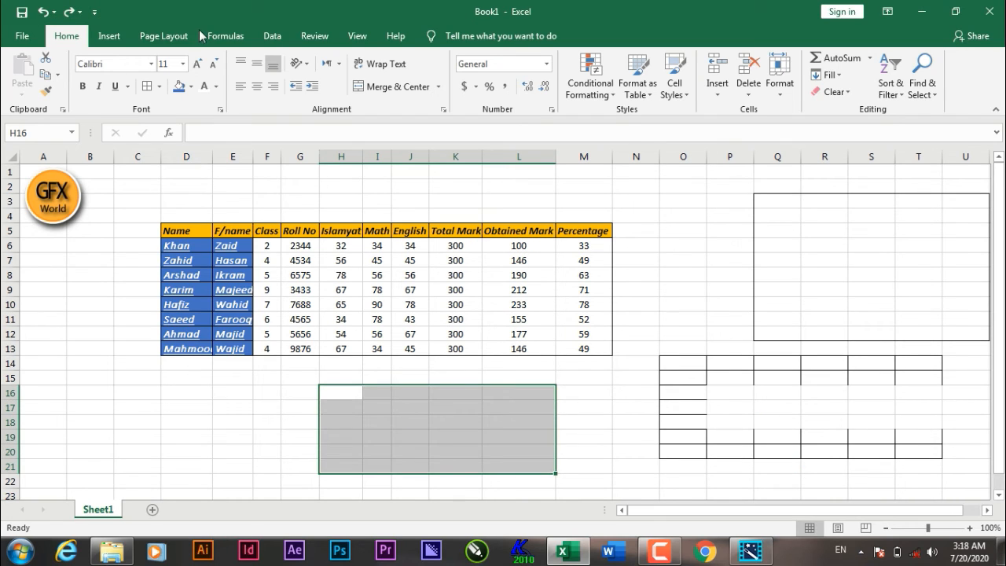
Step: Apply a gold dotted pattern fill to the selection through the Fill settings, then undo it
left_click(159, 86)
left_click(232, 464)
left_click(723, 177)
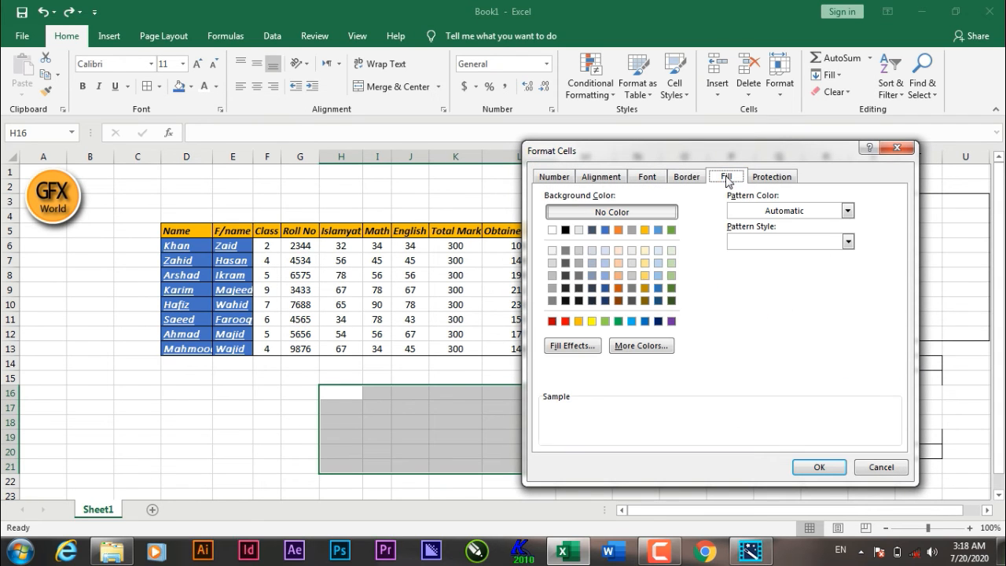
left_click(849, 242)
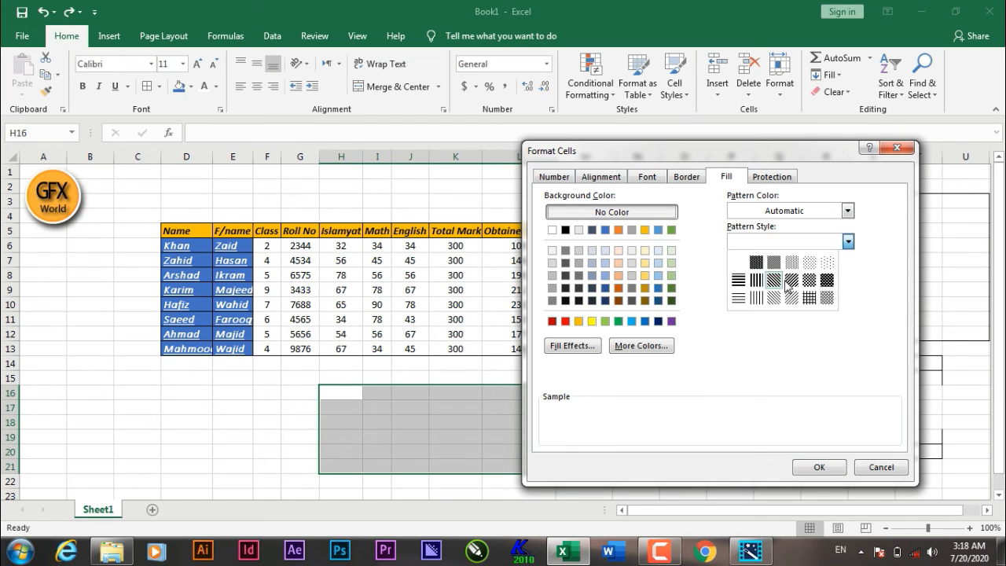
left_click(827, 279)
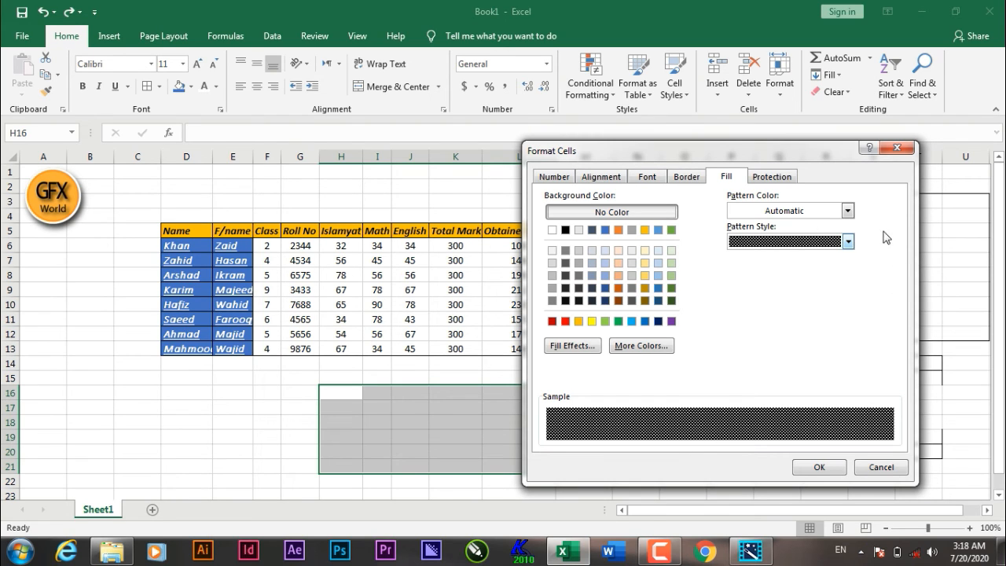
left_click(847, 211)
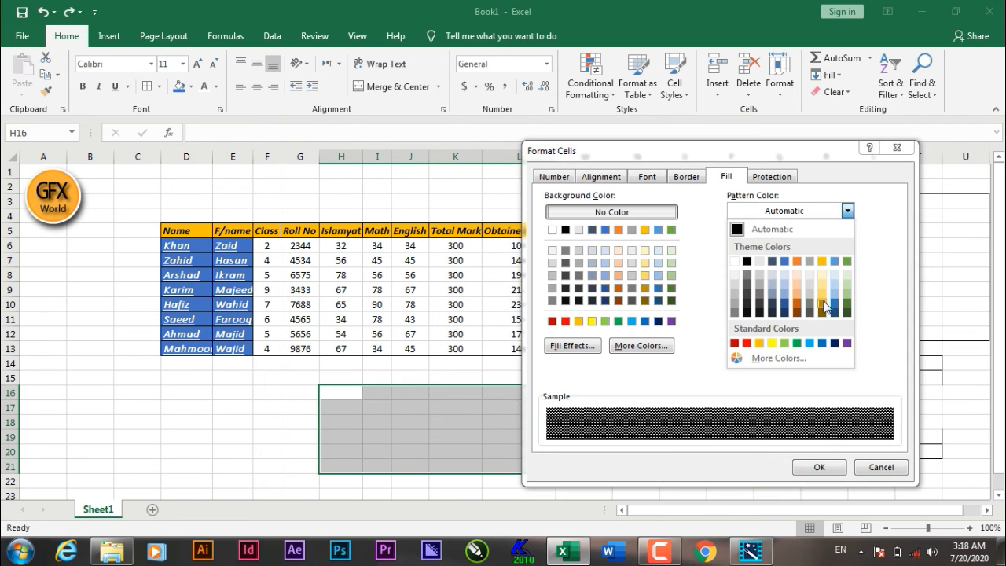
left_click(822, 261)
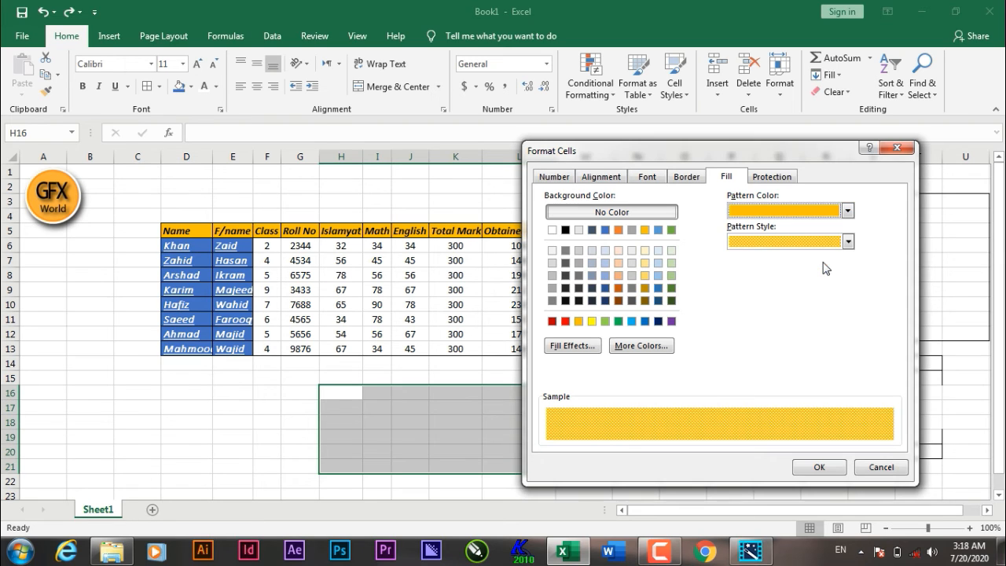
left_click(820, 469)
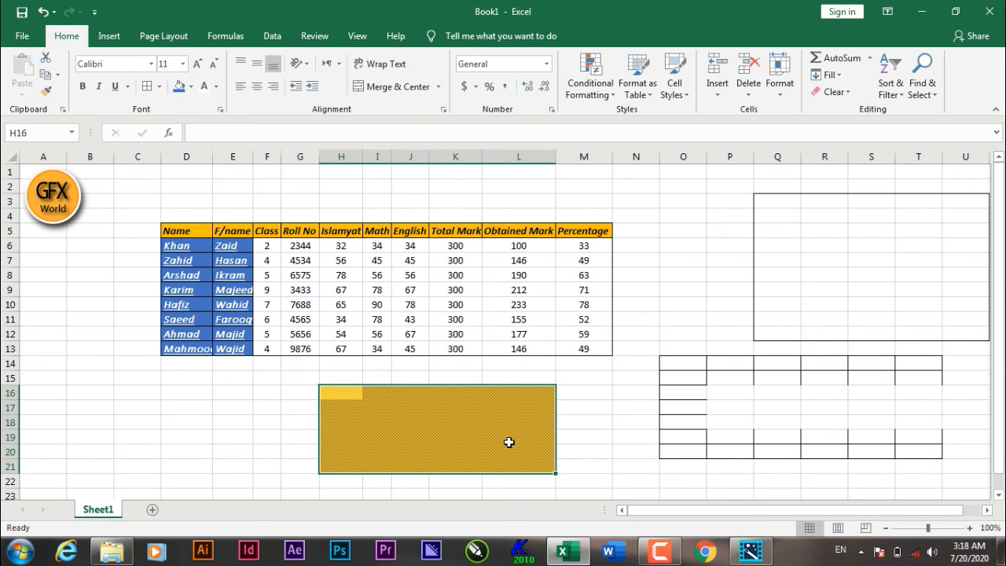
key("ctrl+z")
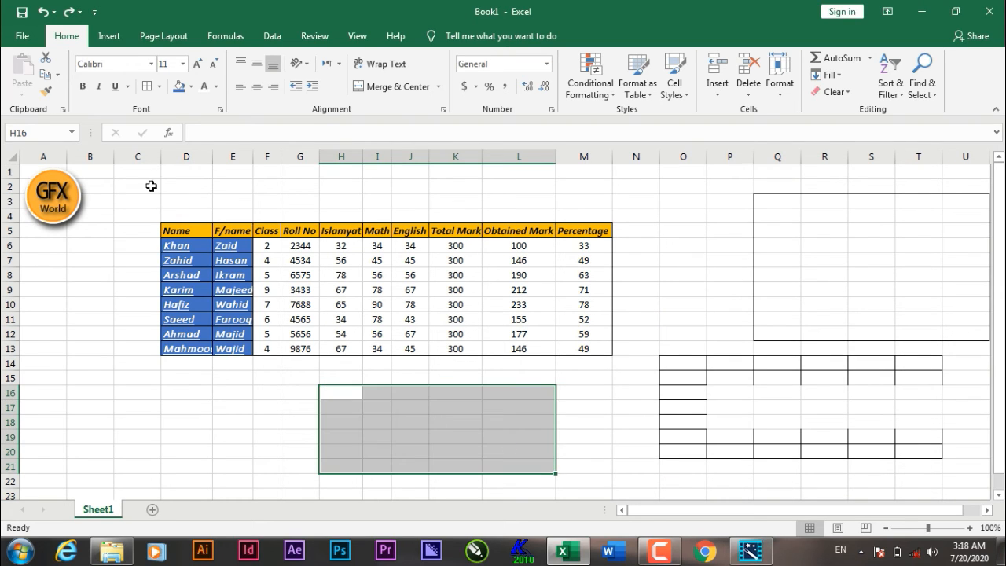
left_click(159, 87)
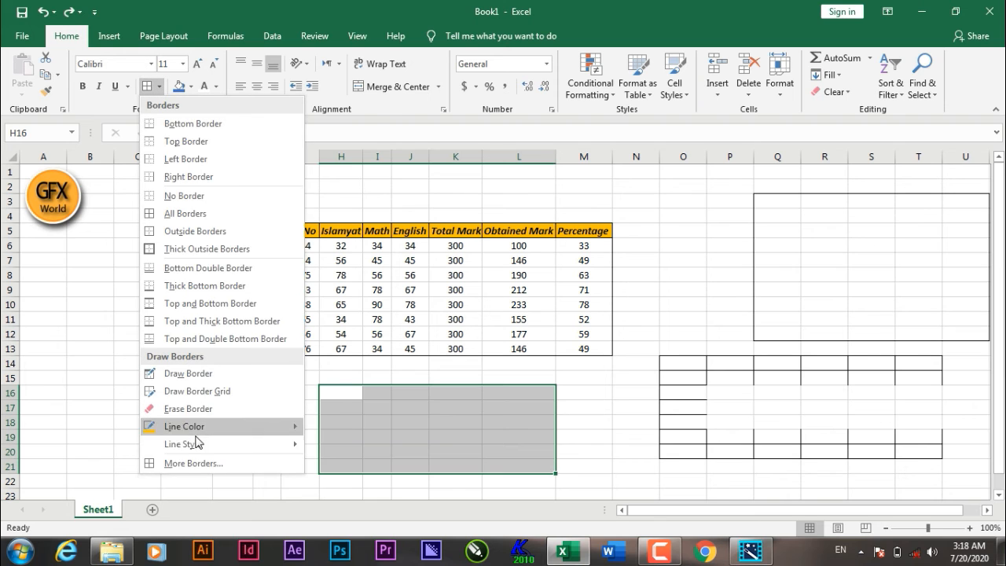
left_click(206, 461)
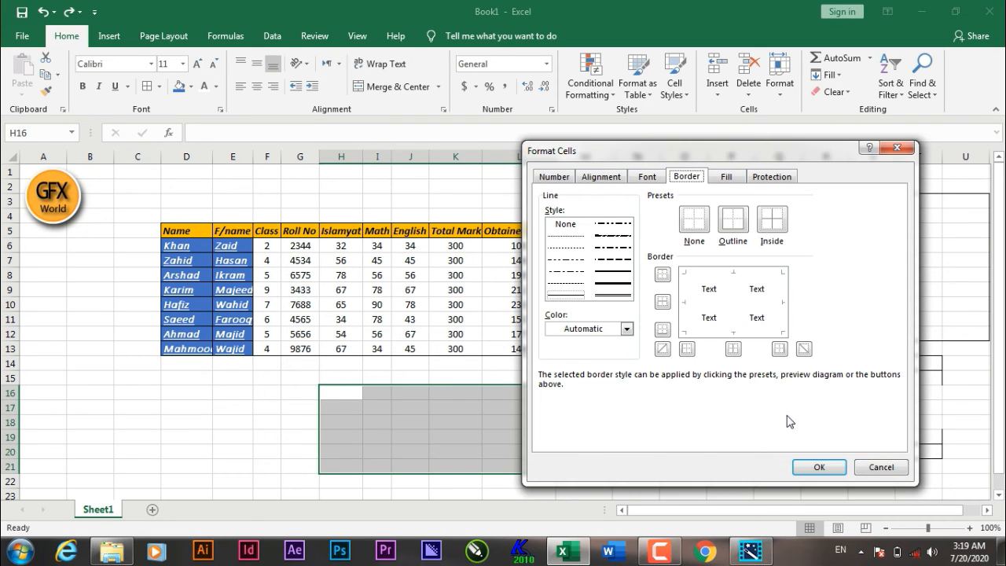
left_click(882, 469)
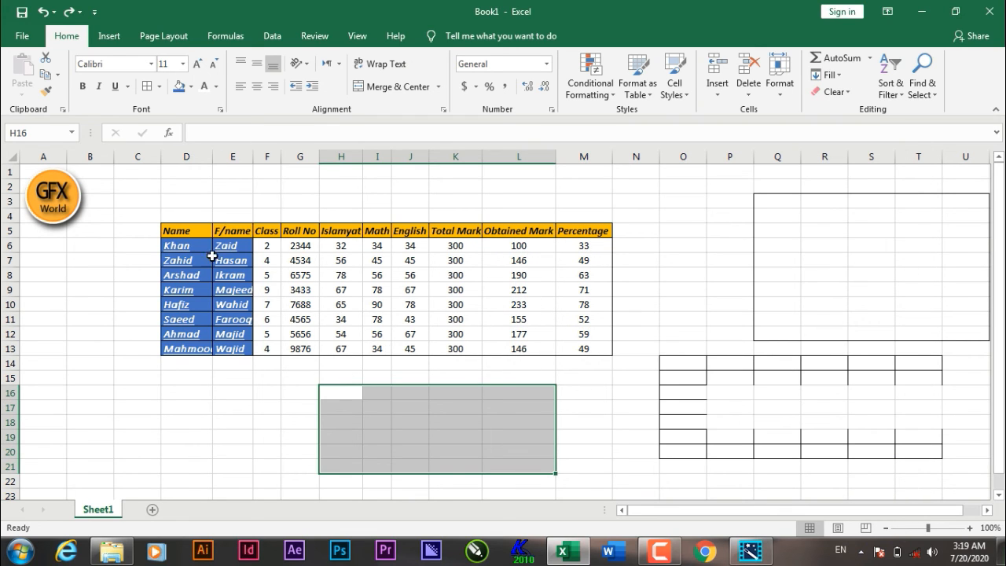
Step: Step the font size of the Name and F/name columns D5:E13 up to 16 and back down to 12
left_click_drag(186, 231, 230, 349)
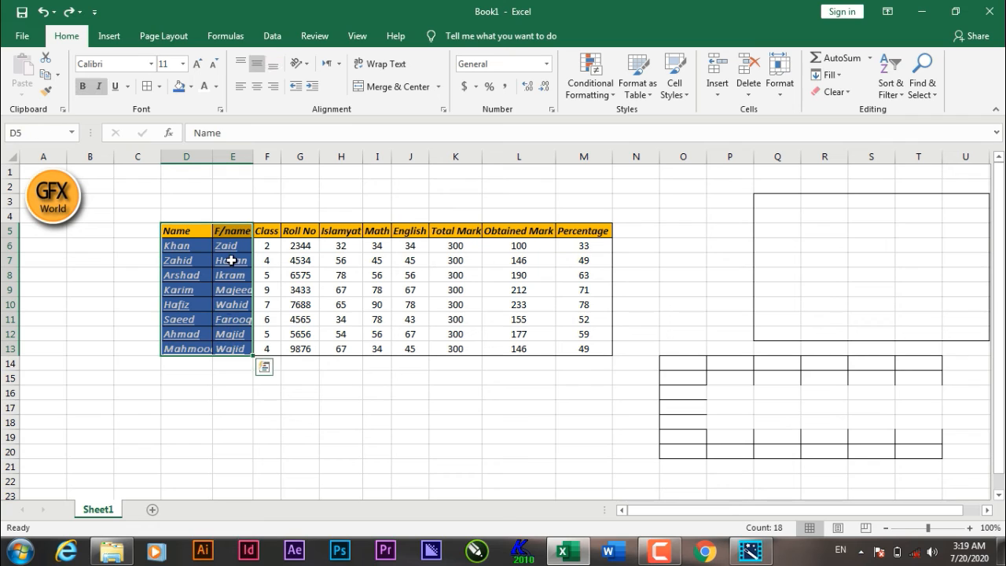
left_click(183, 65)
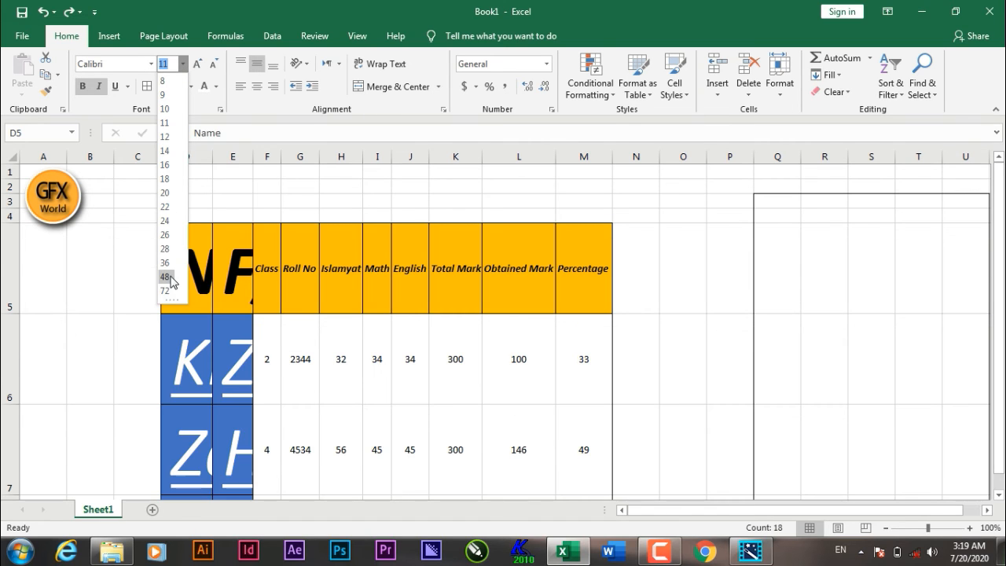
left_click(185, 66)
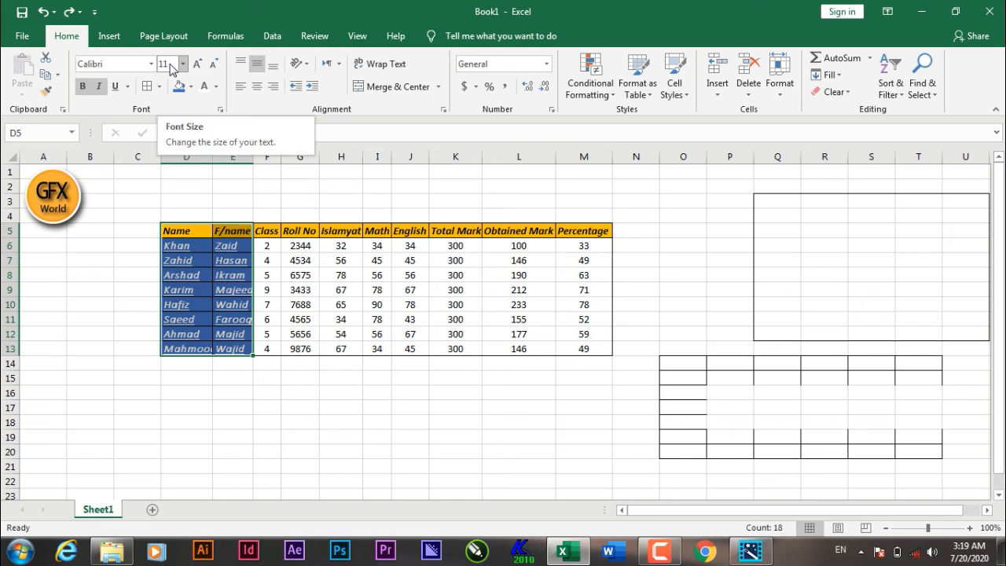
left_click(170, 66)
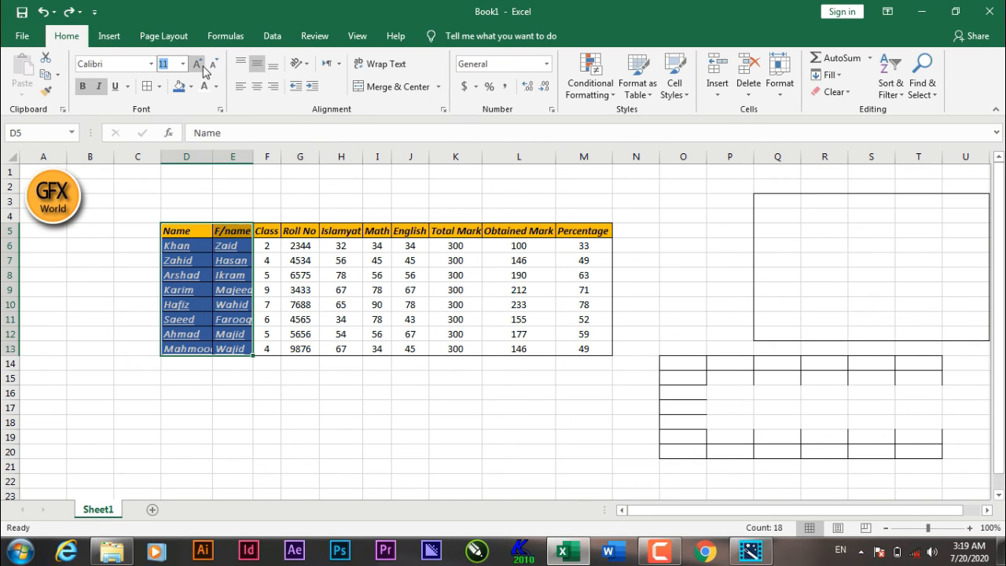
left_click(202, 66)
left_click(202, 66)
left_click(202, 66)
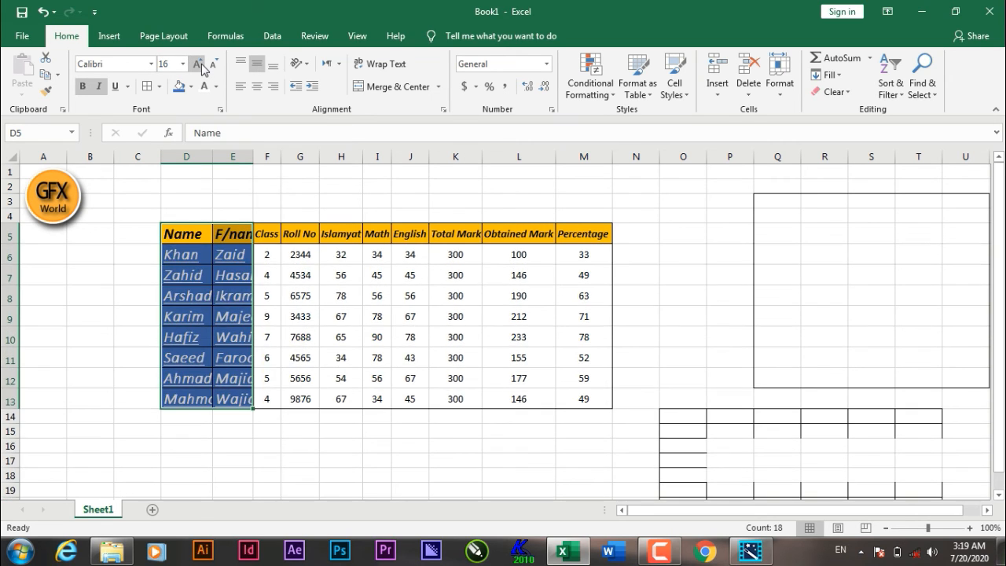
left_click(202, 65)
left_click(202, 65)
left_click(216, 65)
left_click(217, 65)
Step: Reduce the font size of the Name and F/name columns D5:E13 to 11
left_click(216, 66)
left_click(217, 65)
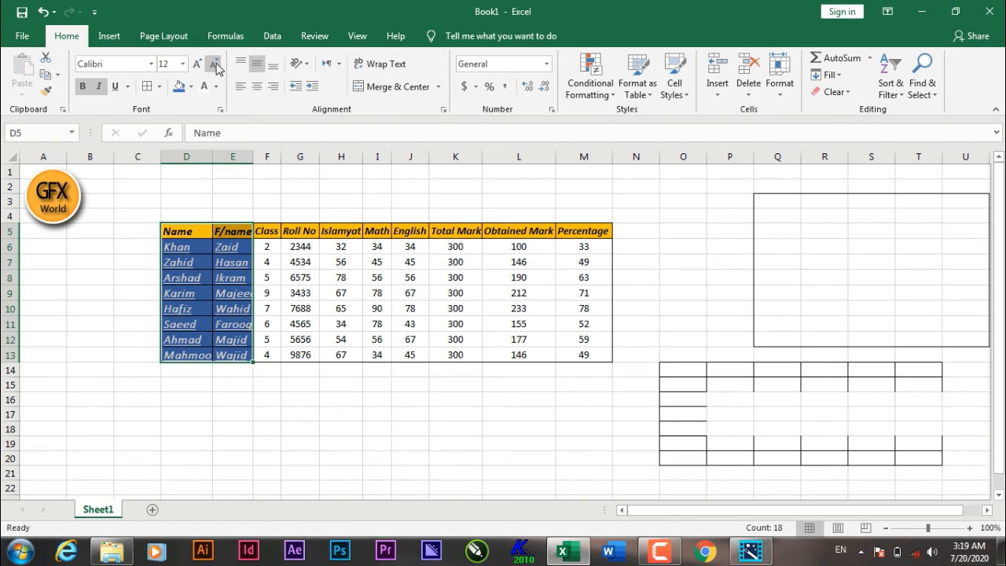
left_click(216, 66)
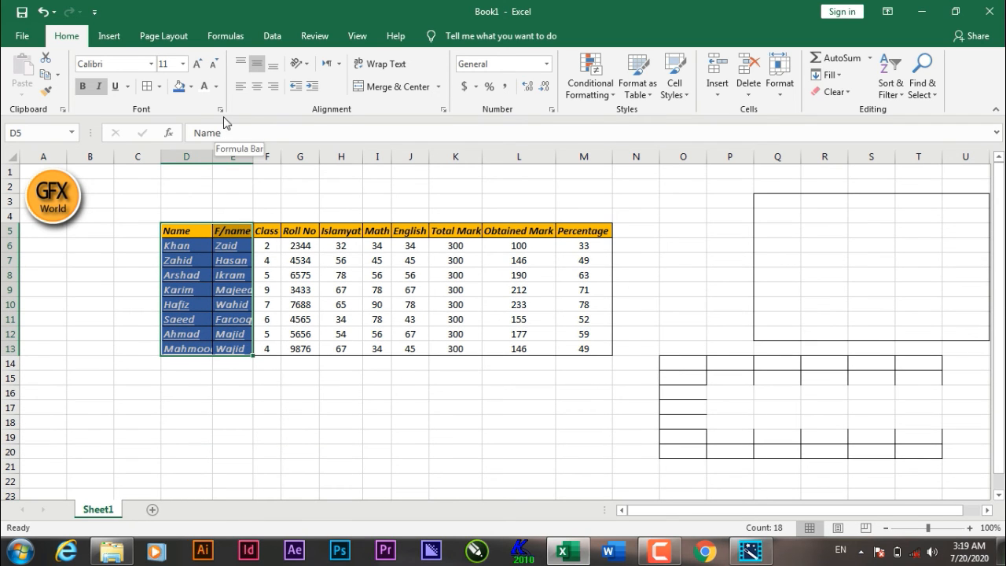
left_click(217, 87)
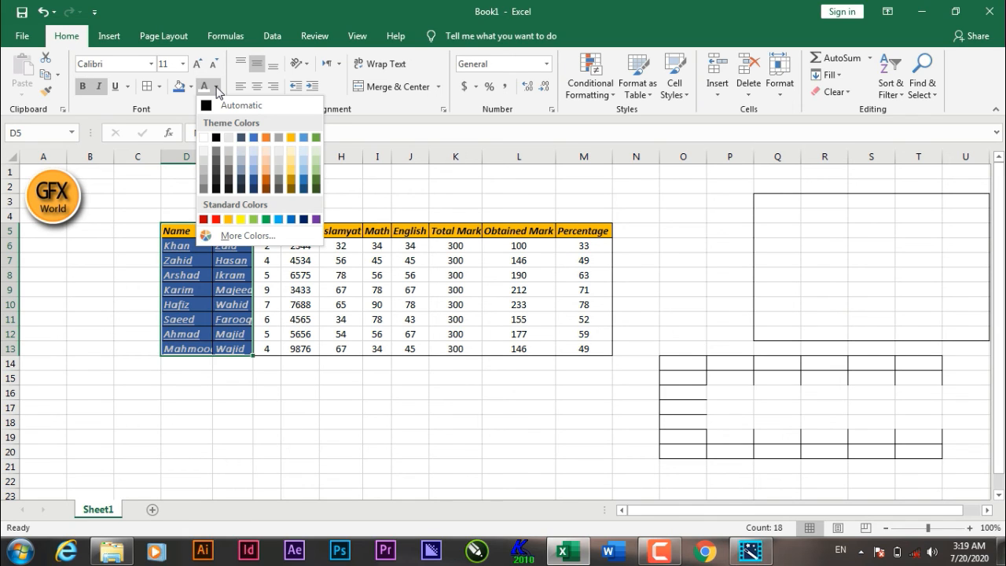
left_click(191, 87)
left_click(191, 87)
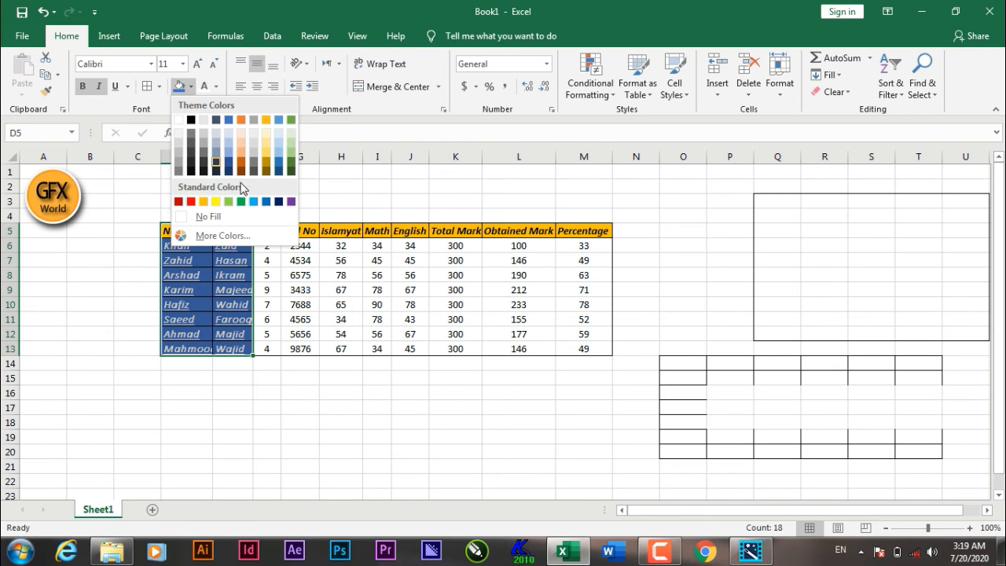
left_click(192, 86)
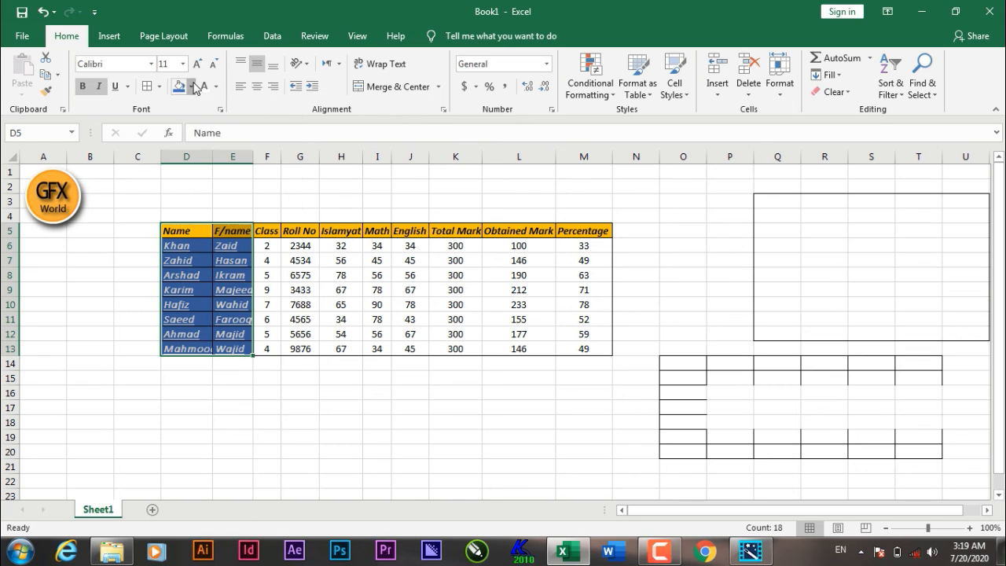
Step: Fill the marks cells F6:M13 with a light blue theme color
left_click_drag(267, 246, 588, 354)
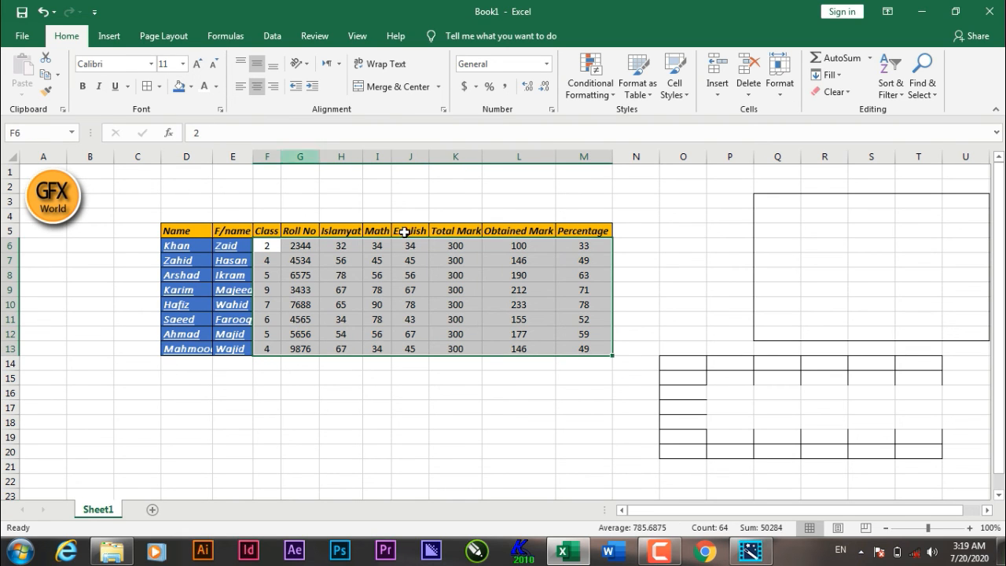
left_click(191, 87)
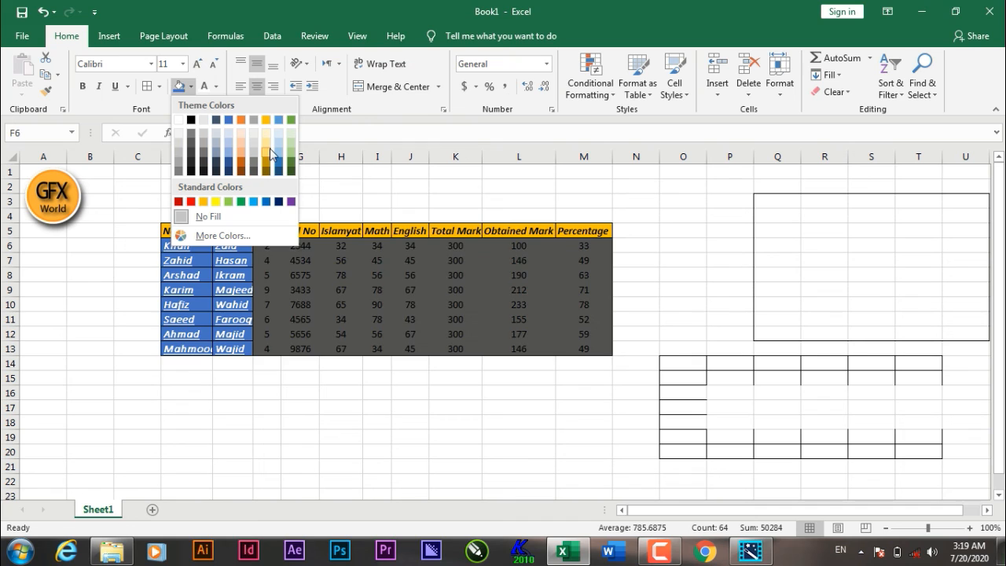
left_click(279, 143)
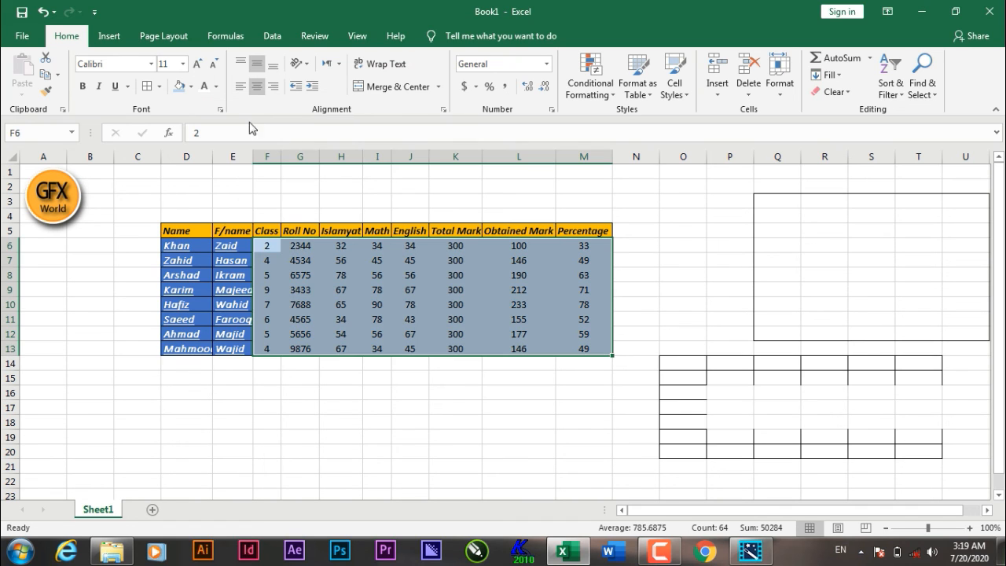
Step: Set the font color of the marks cells F6:M13 to Green, Accent 6
left_click(217, 86)
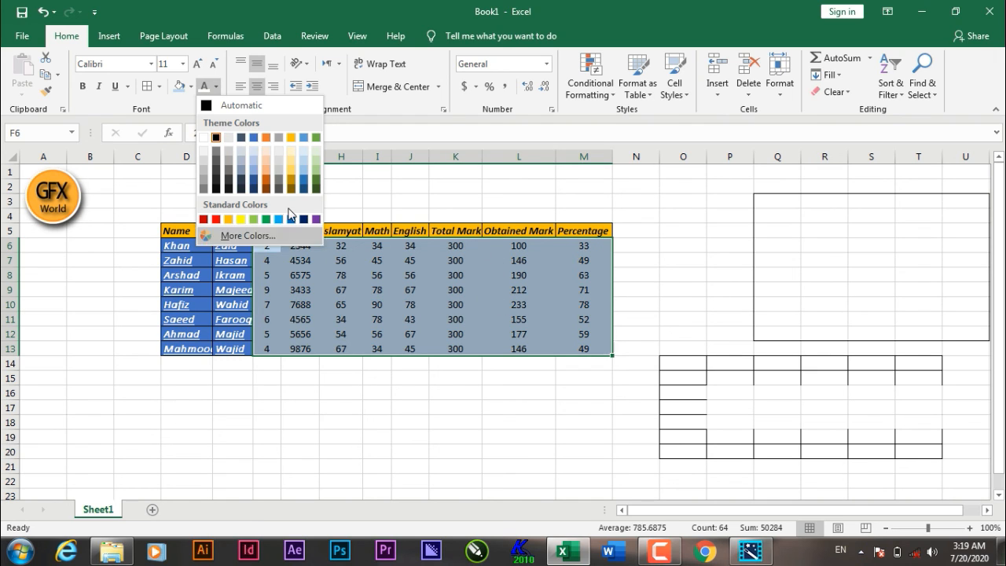
left_click(218, 88)
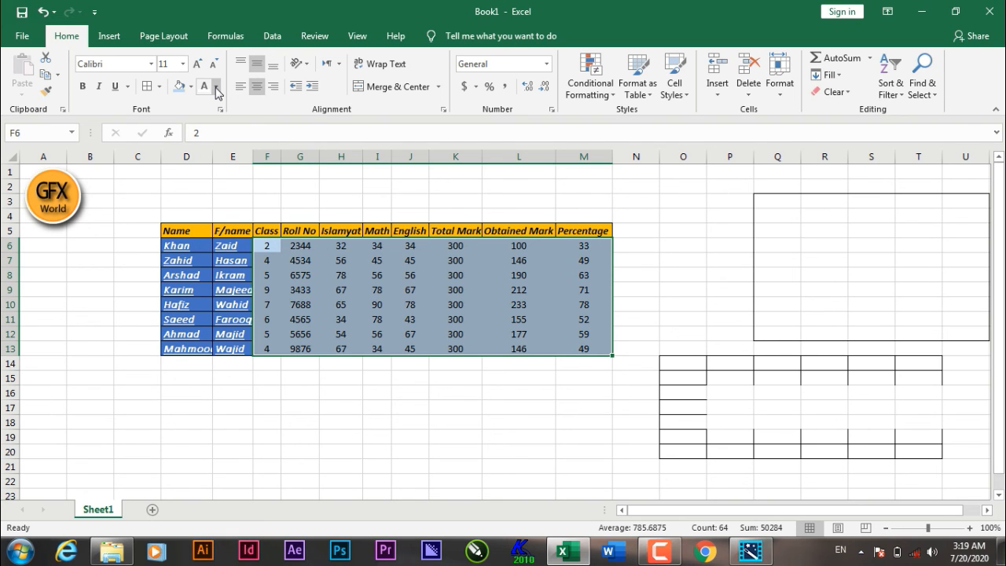
left_click(218, 88)
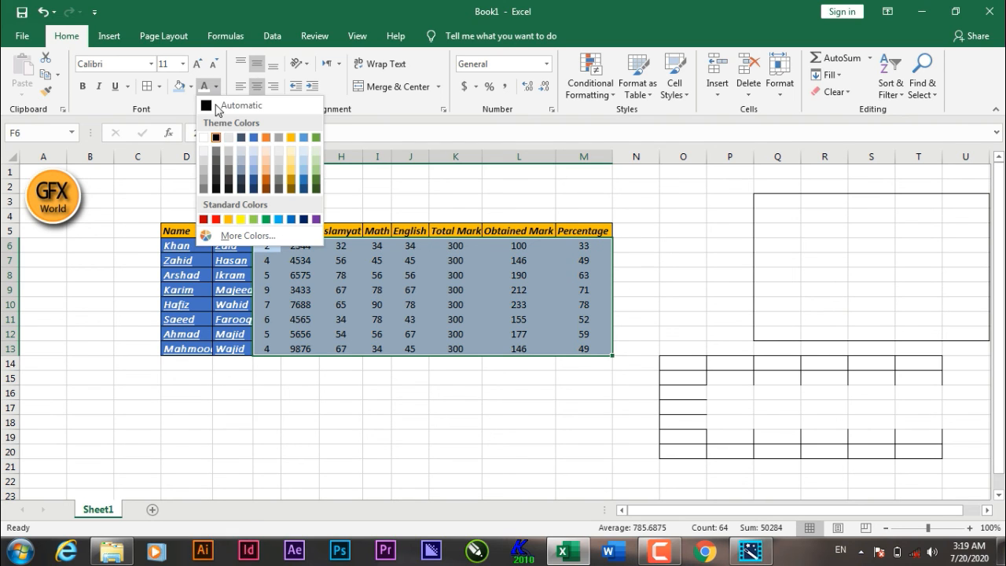
left_click(317, 138)
left_click(381, 390)
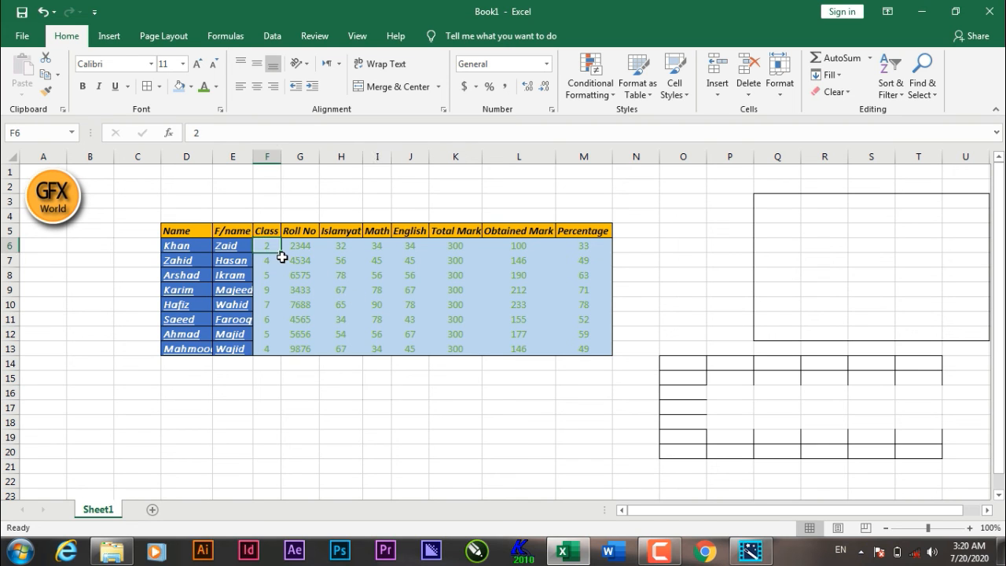
Step: Apply All Borders to the marks cells F6:M13
left_click_drag(265, 246, 579, 352)
left_click(147, 88)
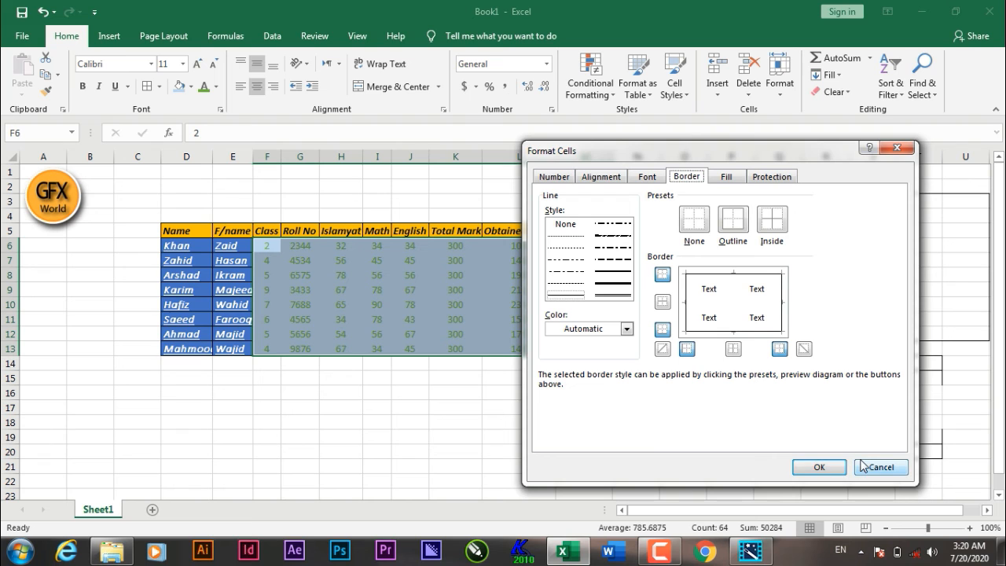
left_click(864, 466)
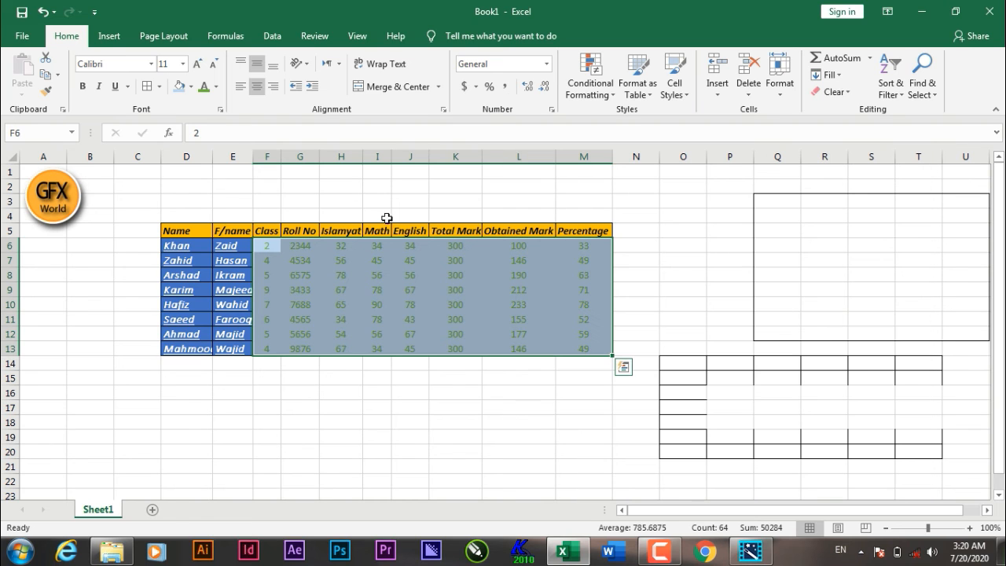
left_click(157, 89)
left_click(865, 466)
left_click(190, 86)
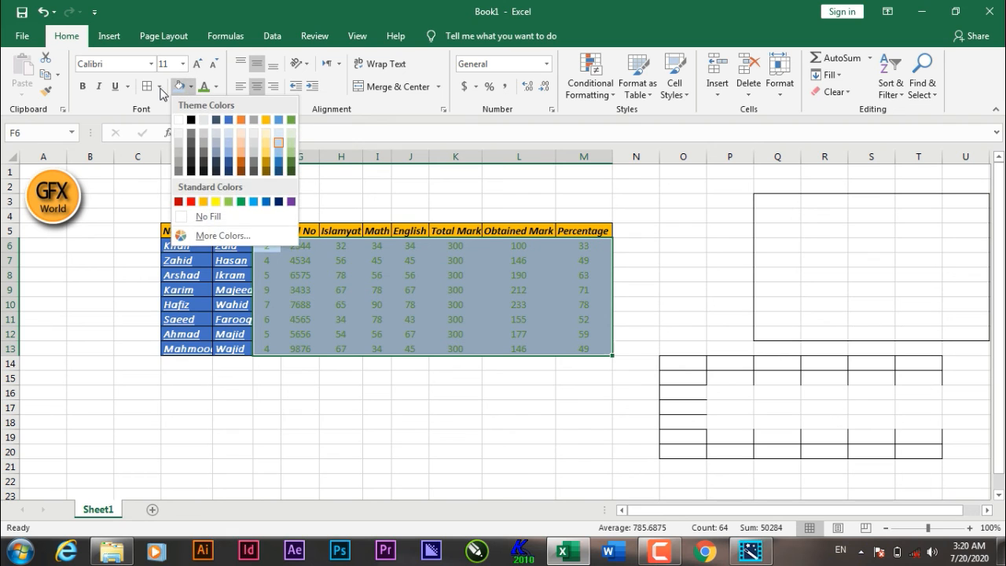
left_click(160, 88)
left_click(161, 88)
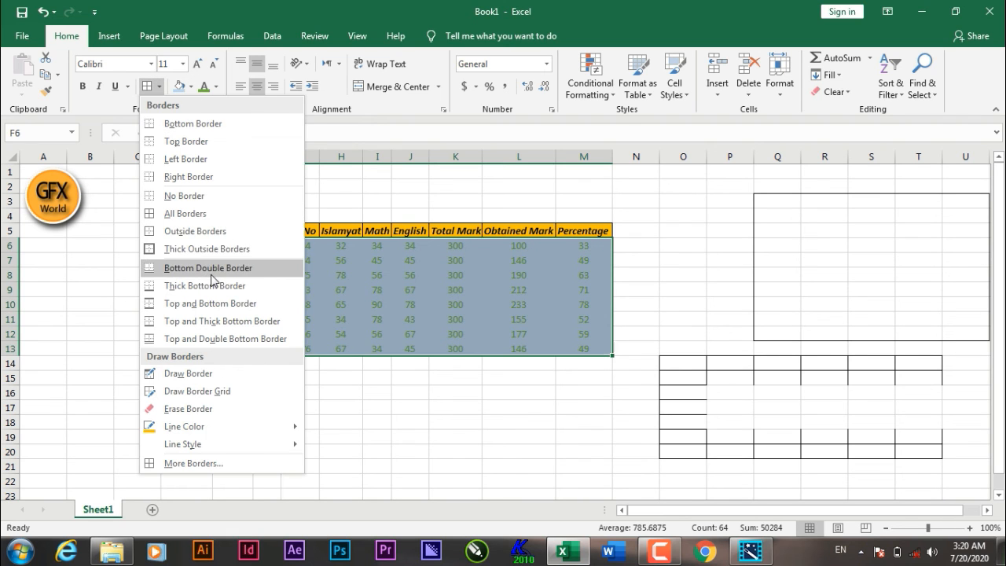
left_click(210, 213)
left_click(448, 424)
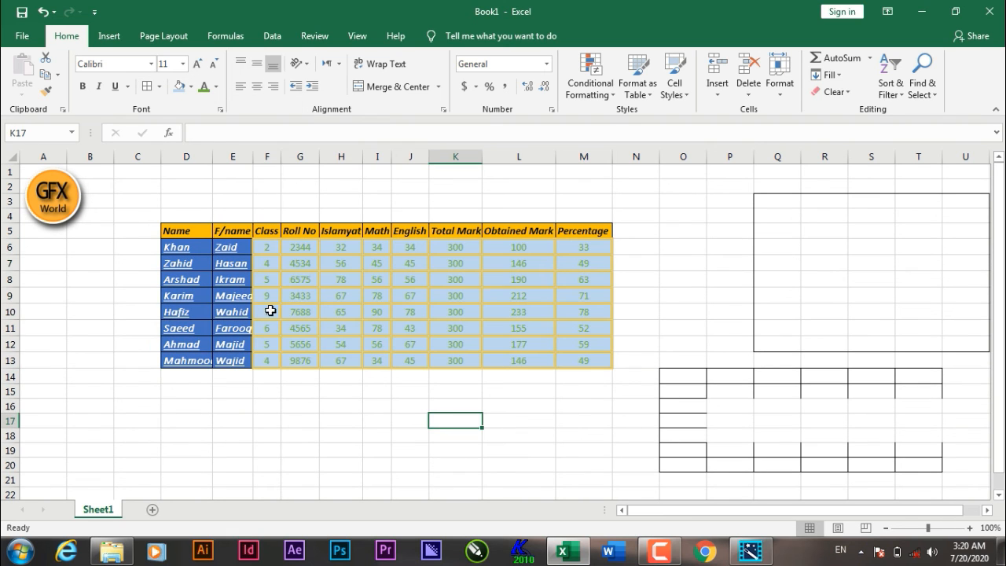
left_click_drag(180, 231, 585, 366)
left_click(516, 423)
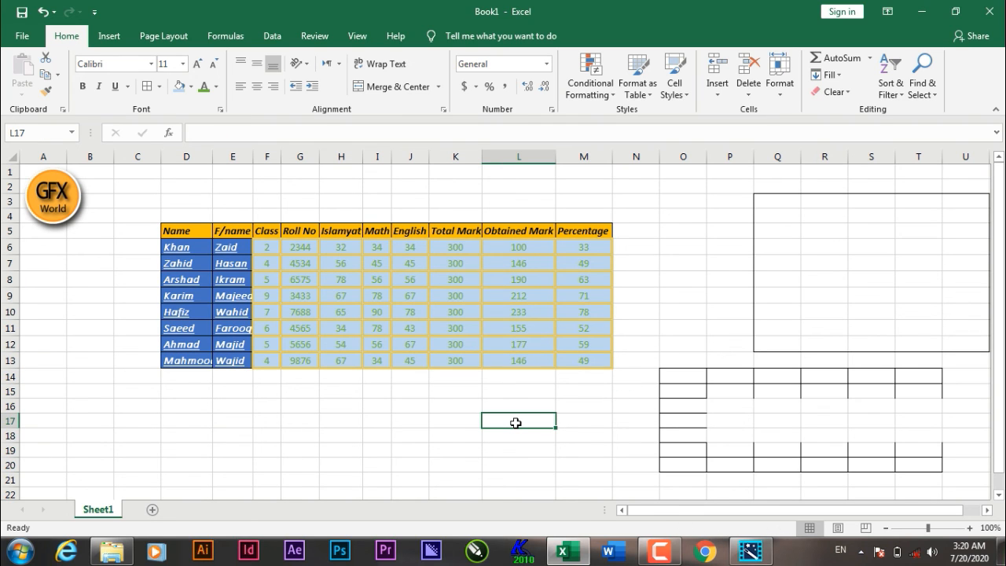